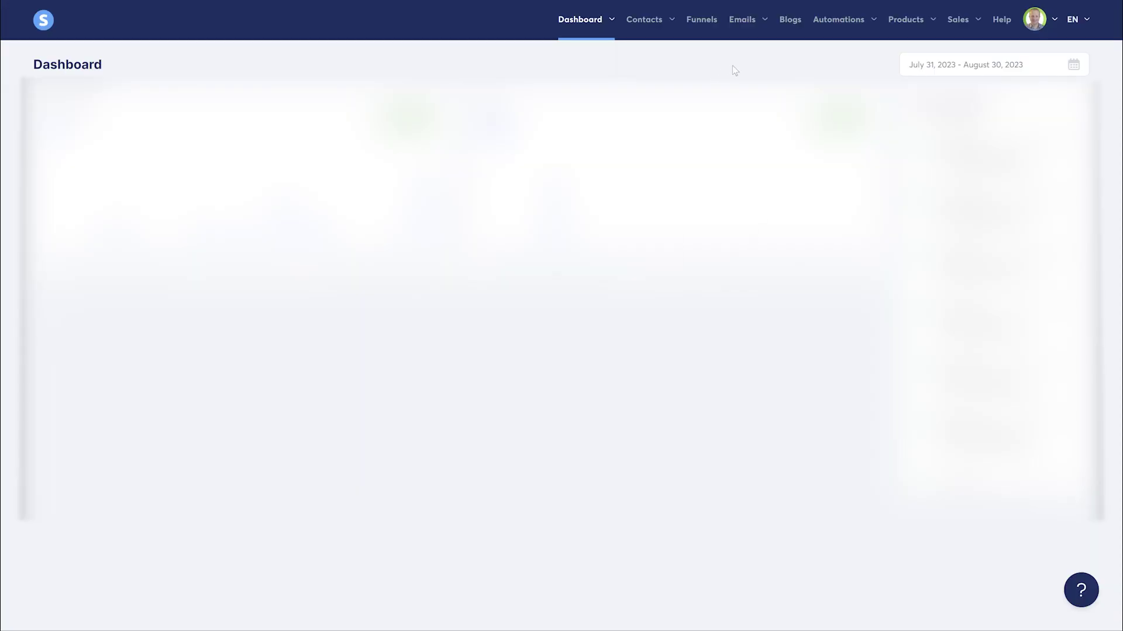
Step: Start a new funnel named 'My Link Page' from the Funnels list
click(706, 20)
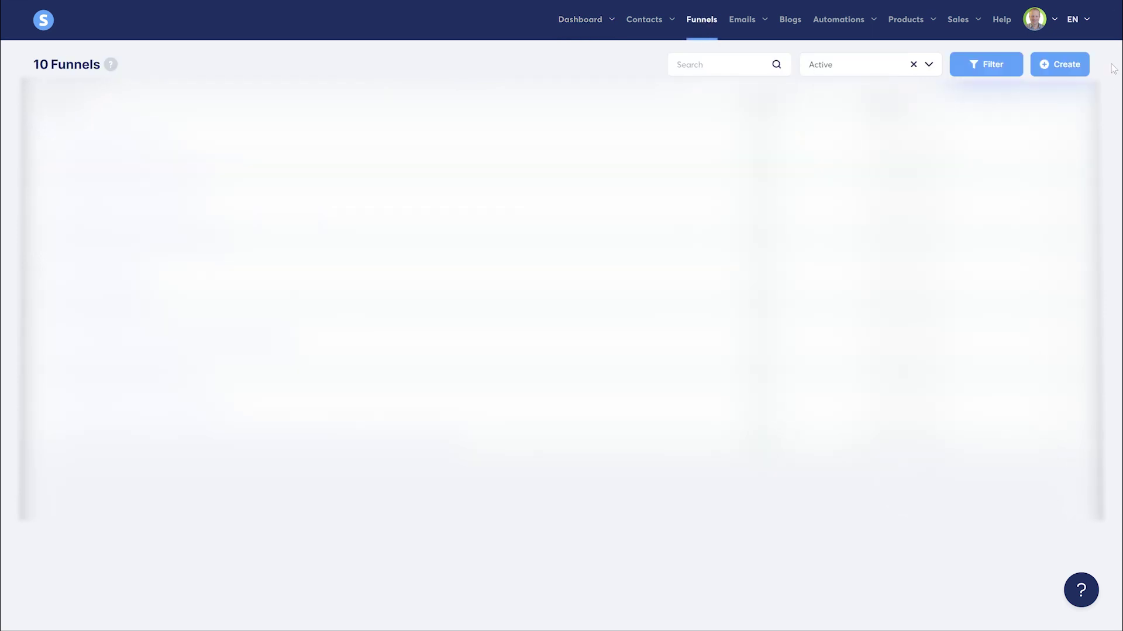
click(1075, 67)
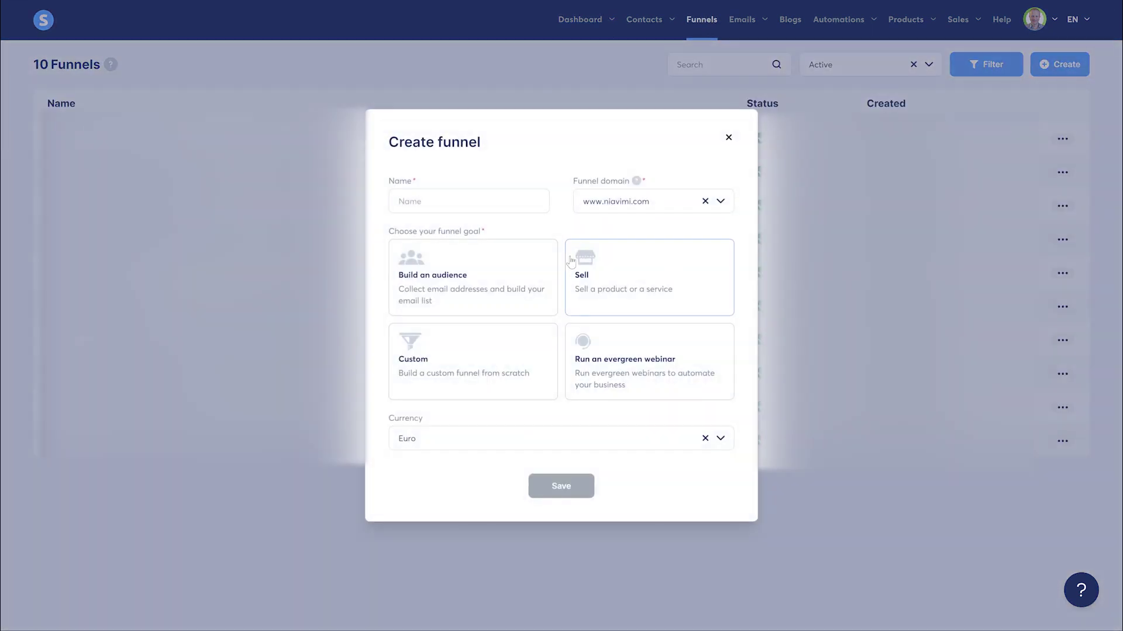
click(426, 205)
text(My Link P)
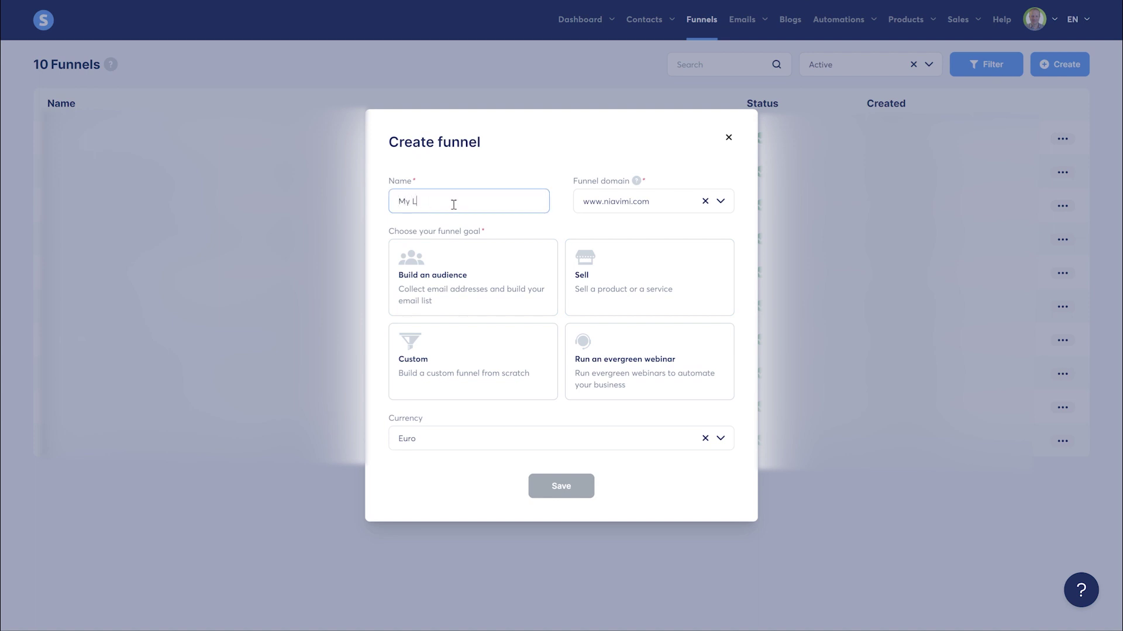
text(age)
click(721, 203)
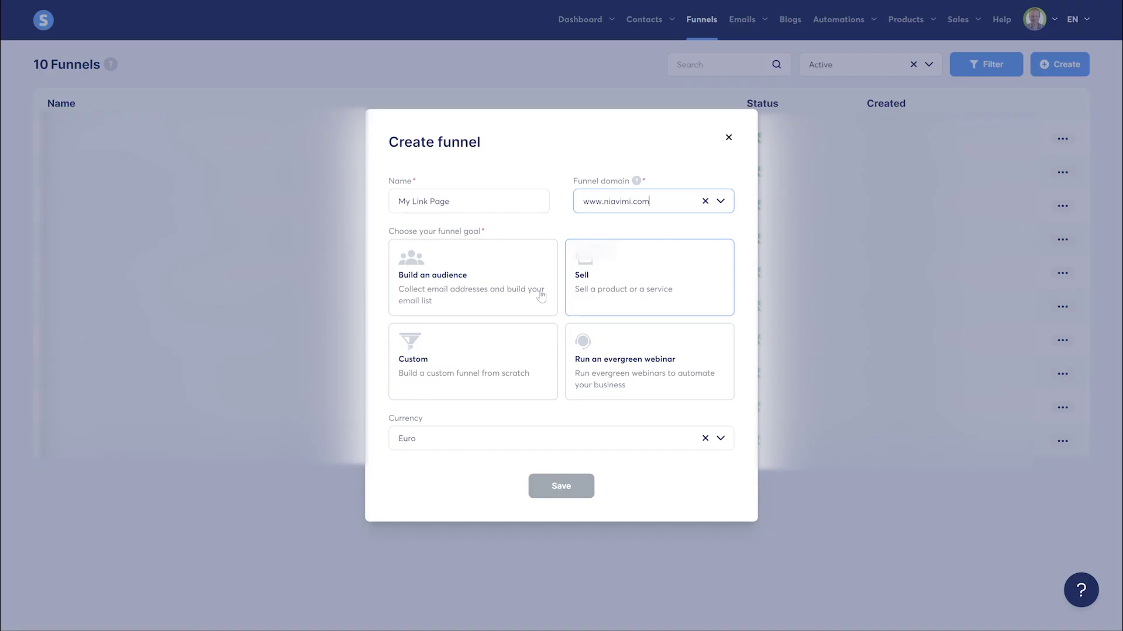
Step: Choose the Custom goal, keep Euro as the currency, and create the funnel
click(520, 362)
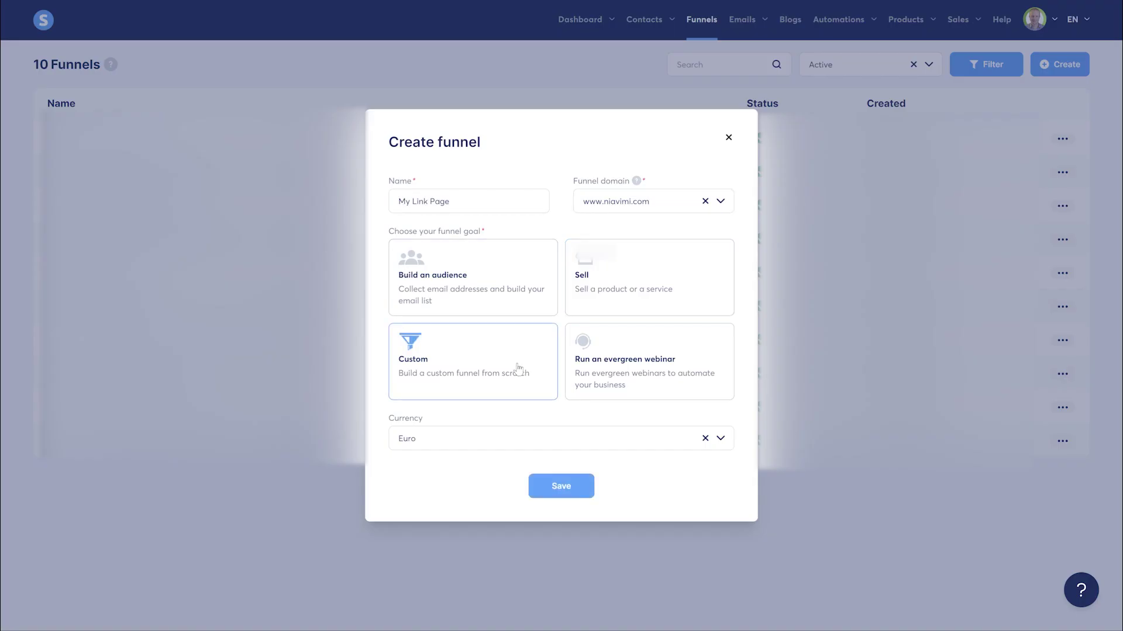
click(724, 446)
scroll(634, 501, down, 8)
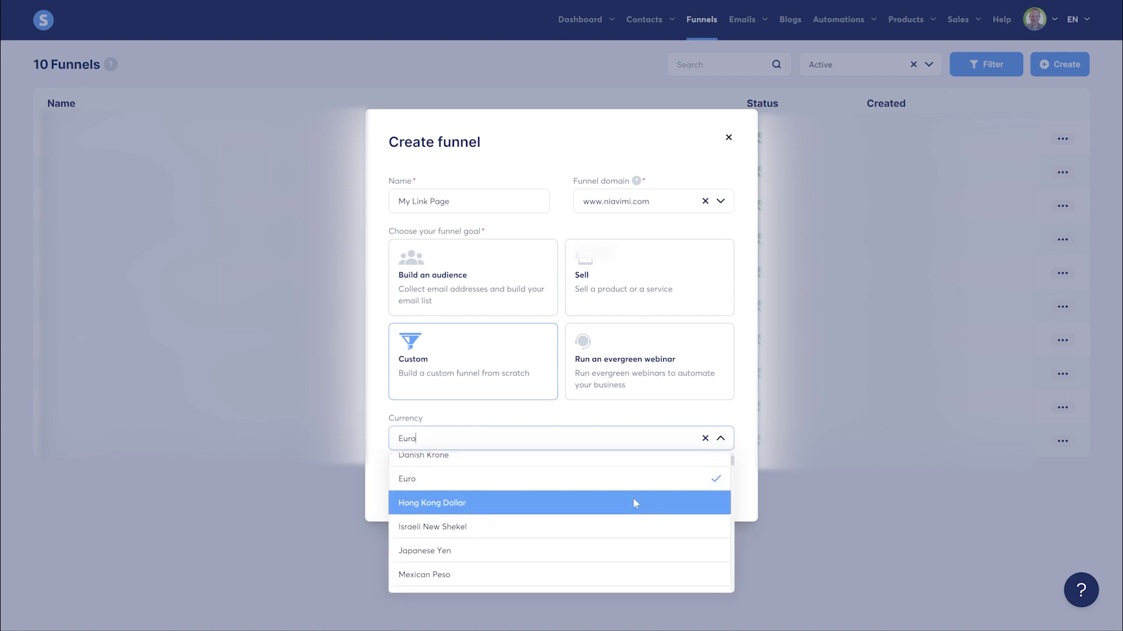
scroll(651, 510, down, 10)
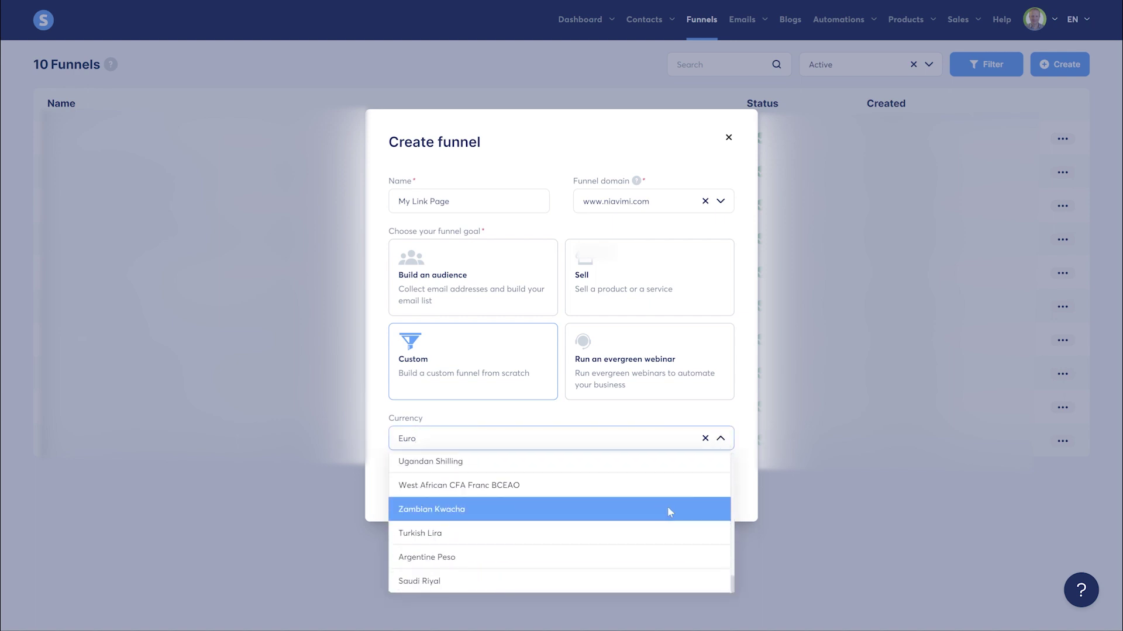
scroll(678, 510, up, 10)
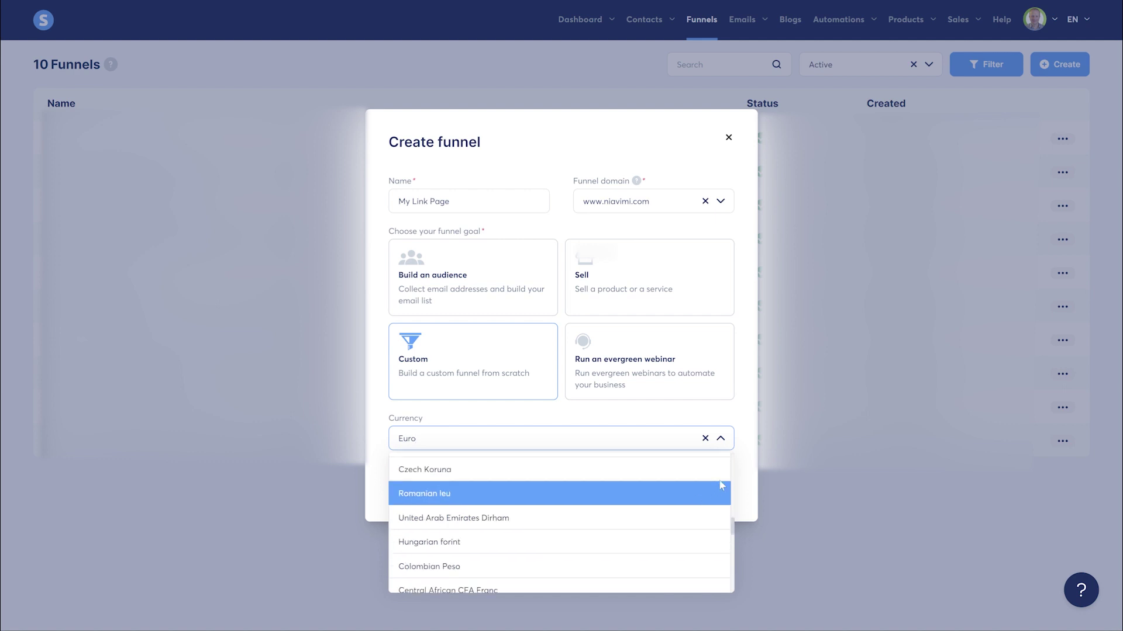
click(749, 469)
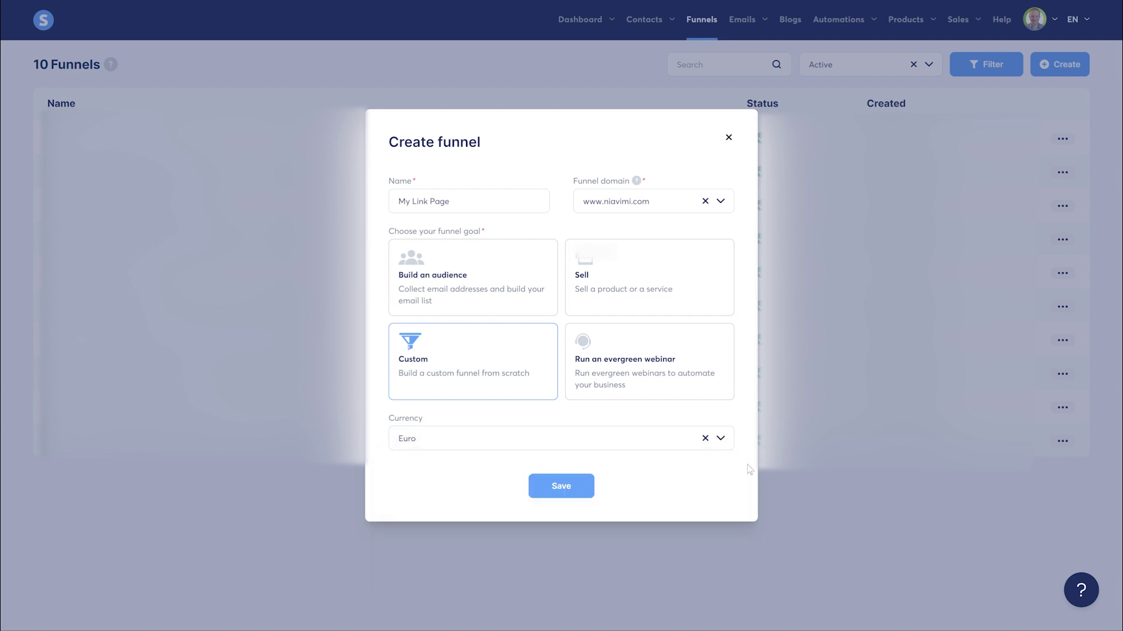
click(590, 498)
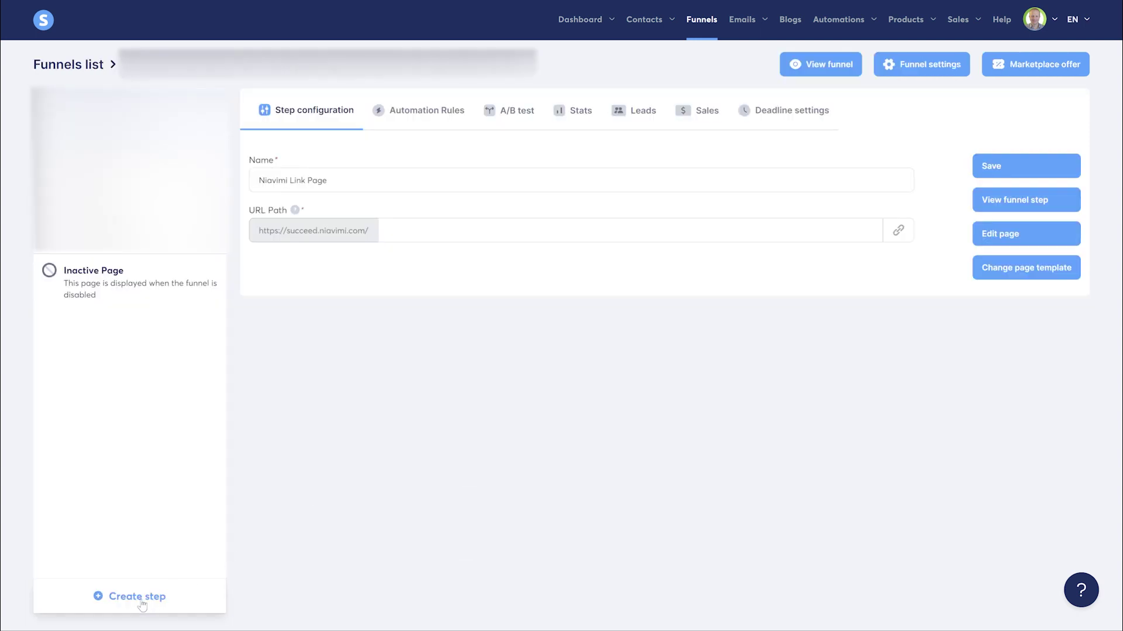
Step: Add a Squeeze page step named 'My Link Page' to the funnel and save it
click(149, 606)
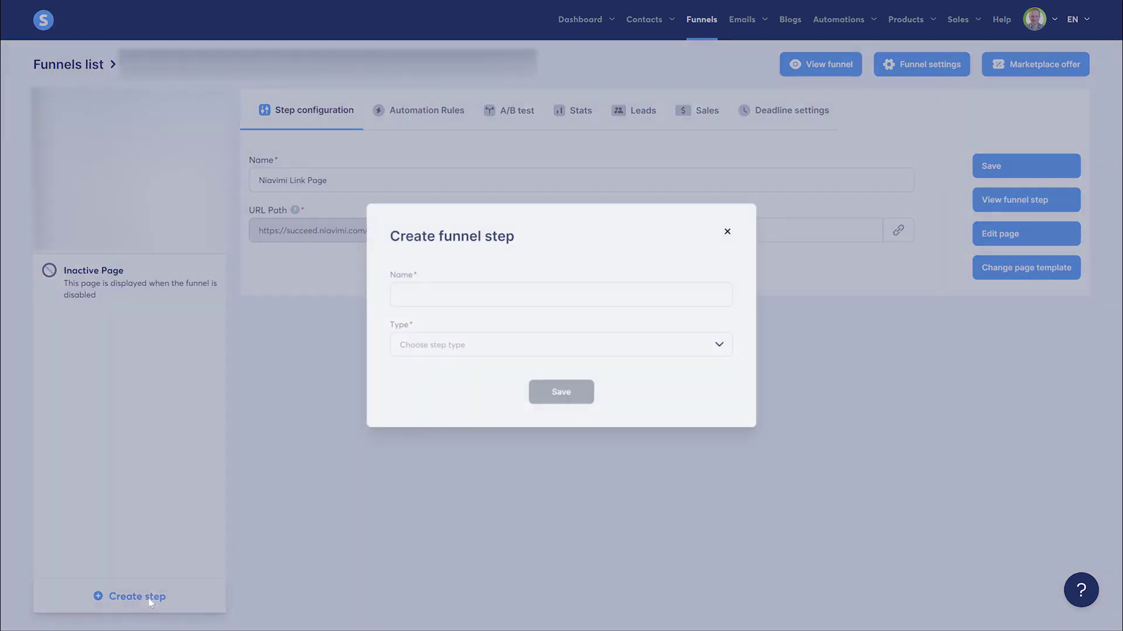
click(525, 290)
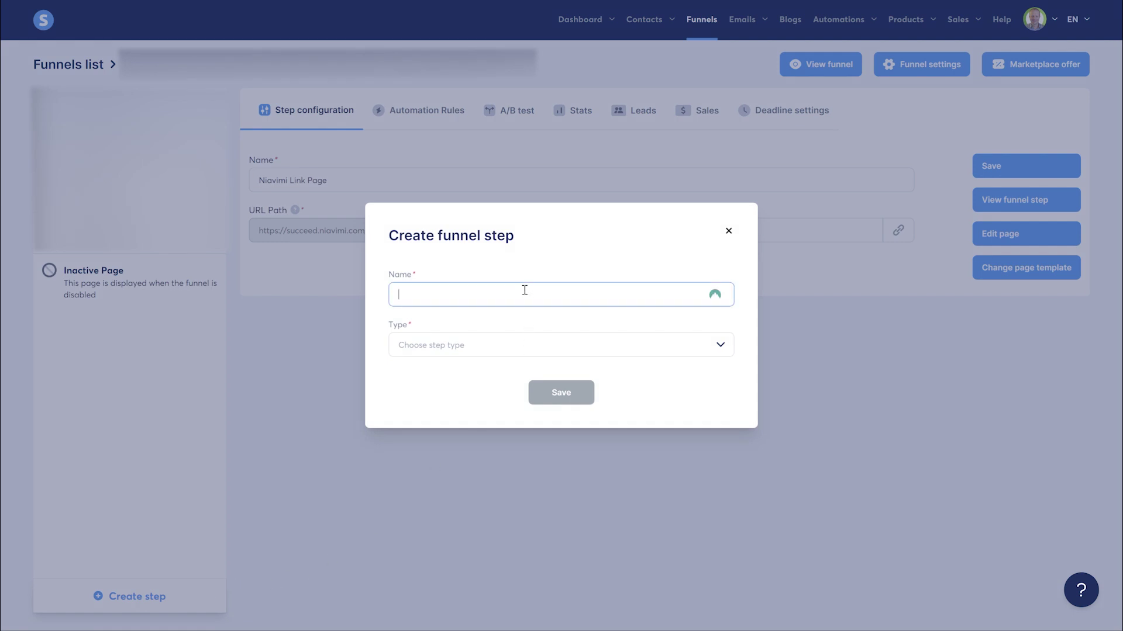
text(My Link Page)
key(Tab)
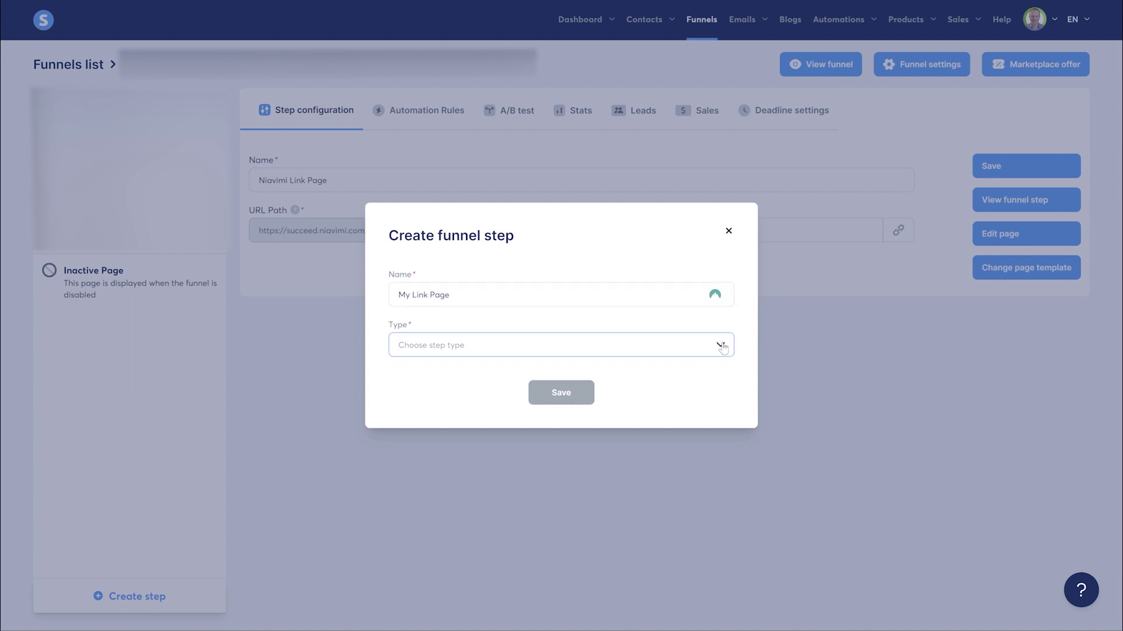
click(723, 348)
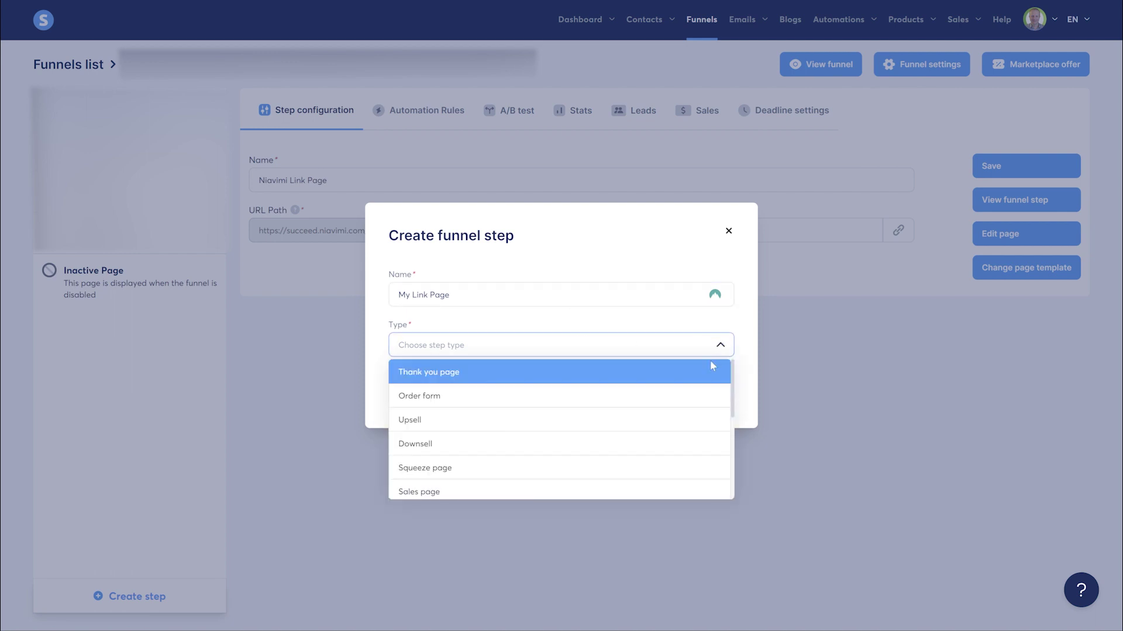
scroll(670, 386, down, 3)
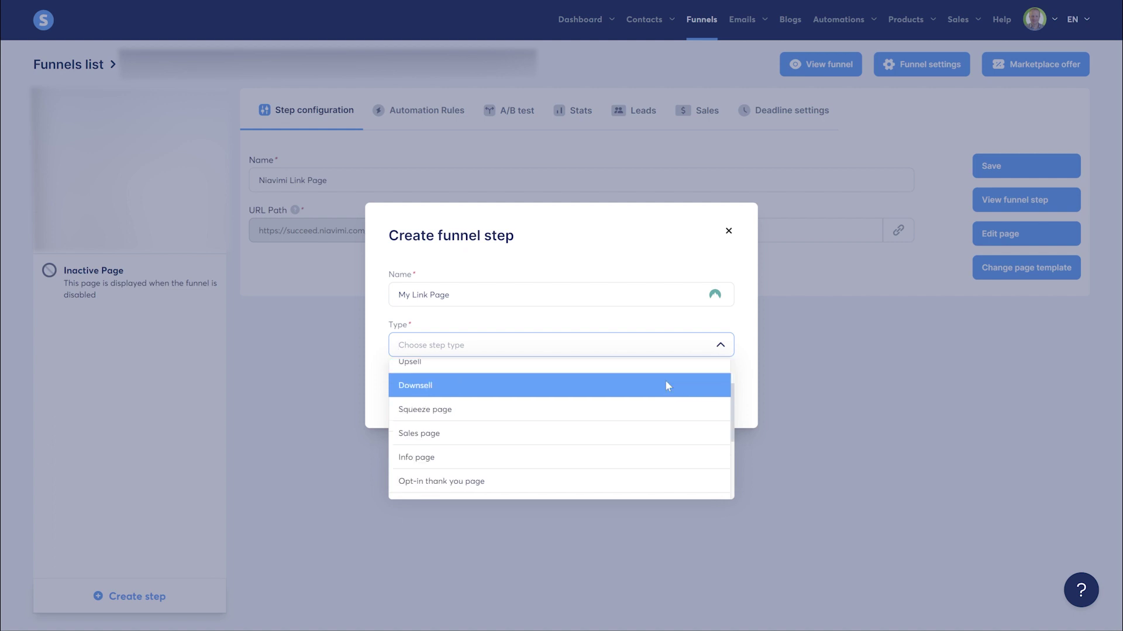
scroll(666, 384, down, 2)
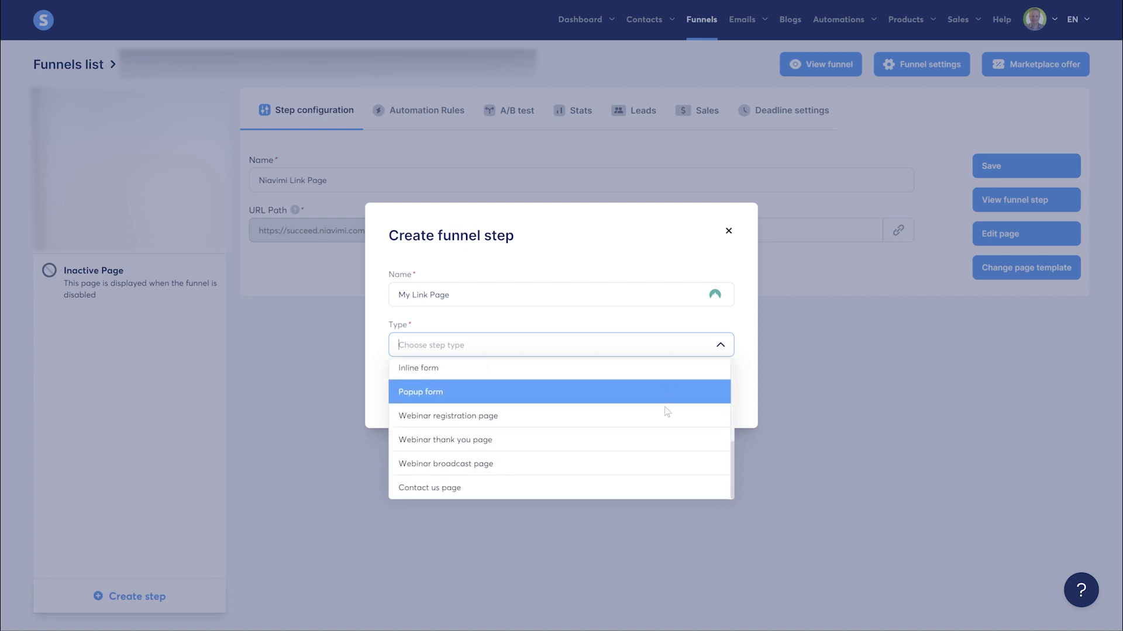
scroll(661, 427, up, 5)
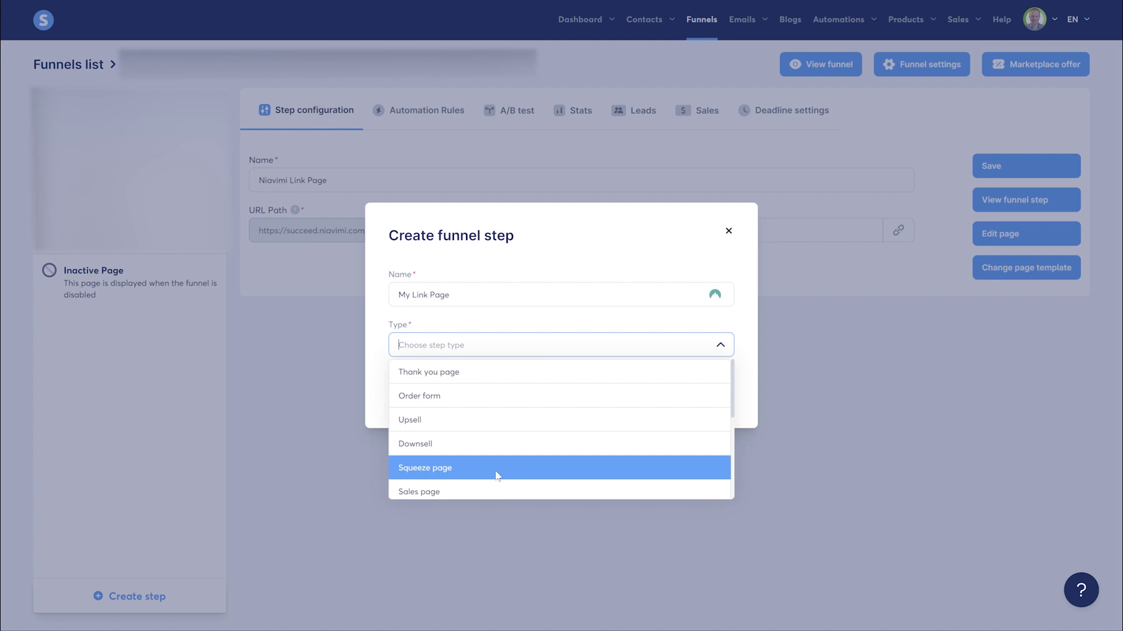
click(497, 475)
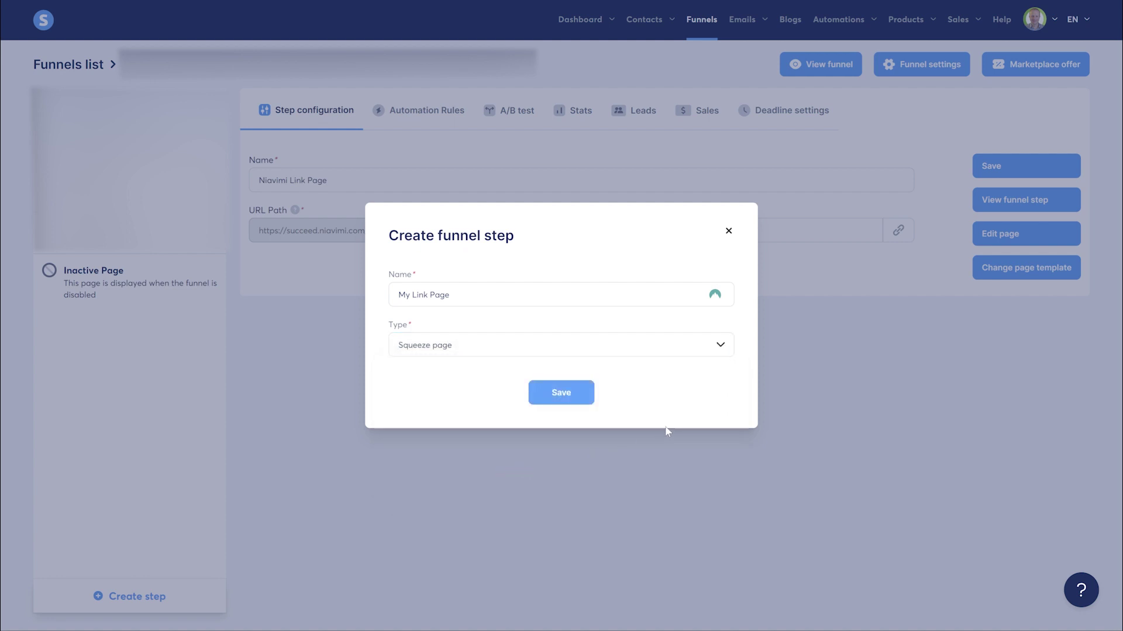
click(587, 408)
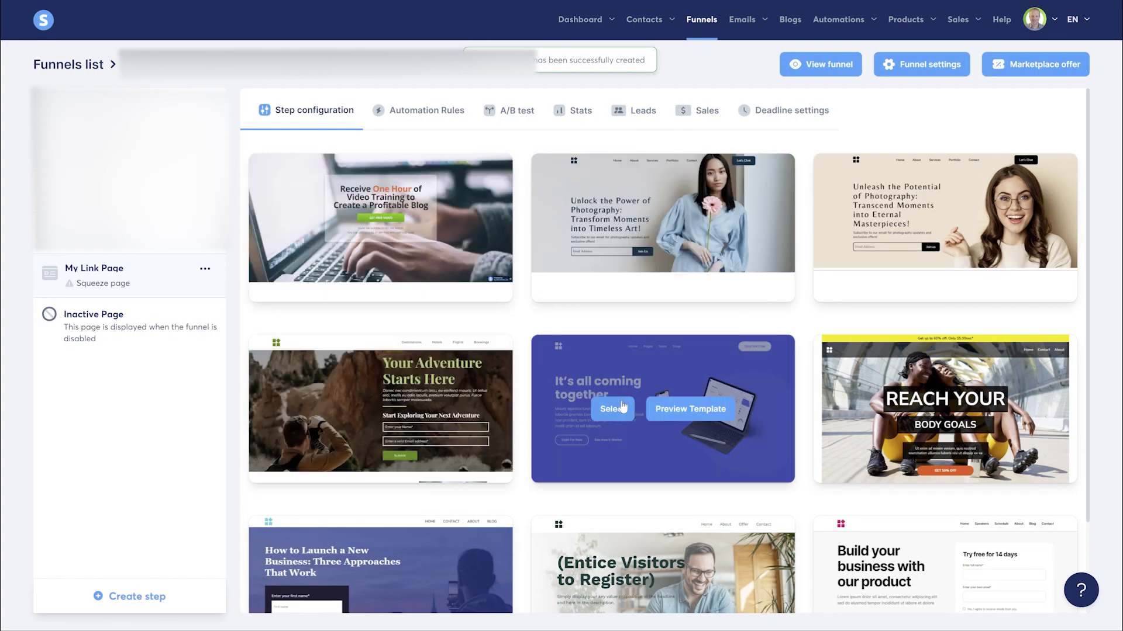
Step: Show 15 templates per page, pick a template, and keep the URL path 92d21784
scroll(625, 403, down, 2)
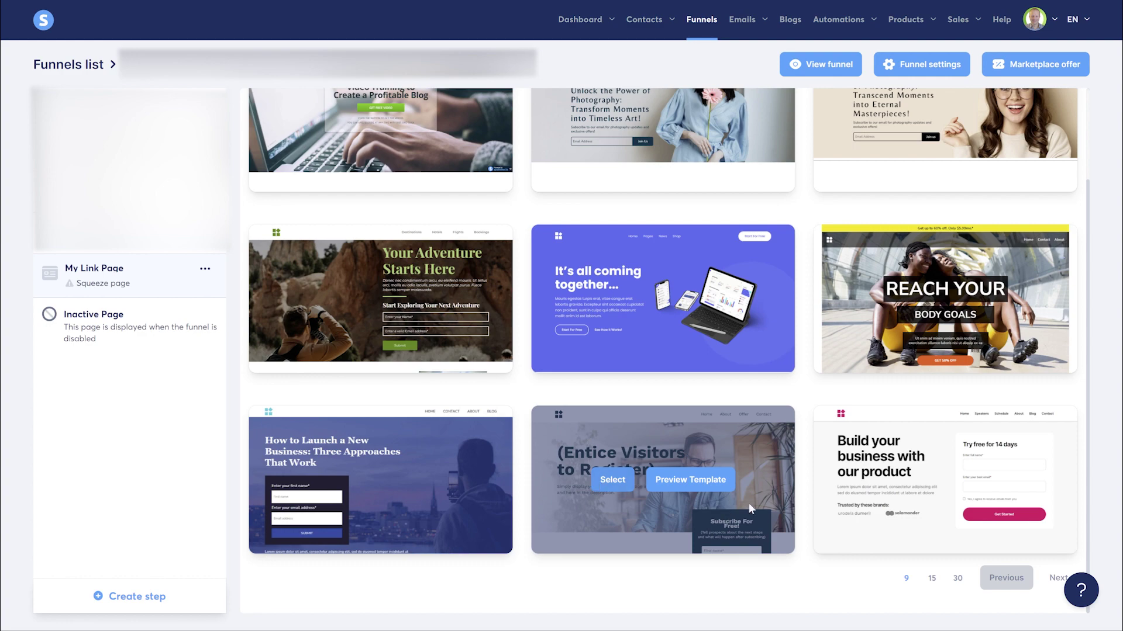
click(935, 582)
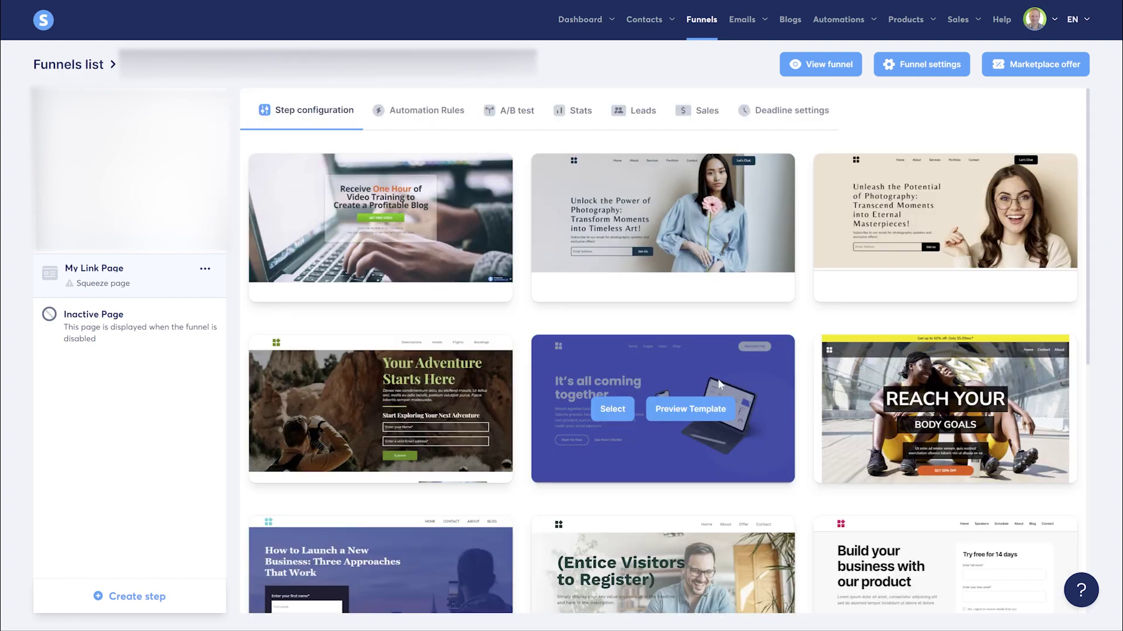
scroll(719, 384, down, 8)
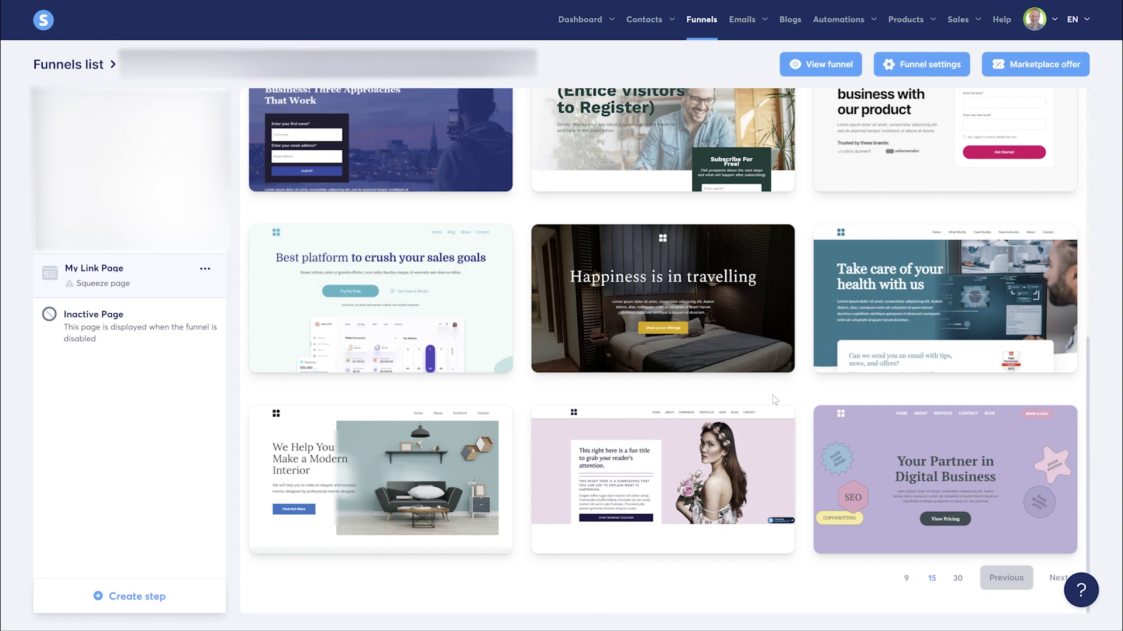
scroll(819, 391, up, 5)
mouse_move(907, 371)
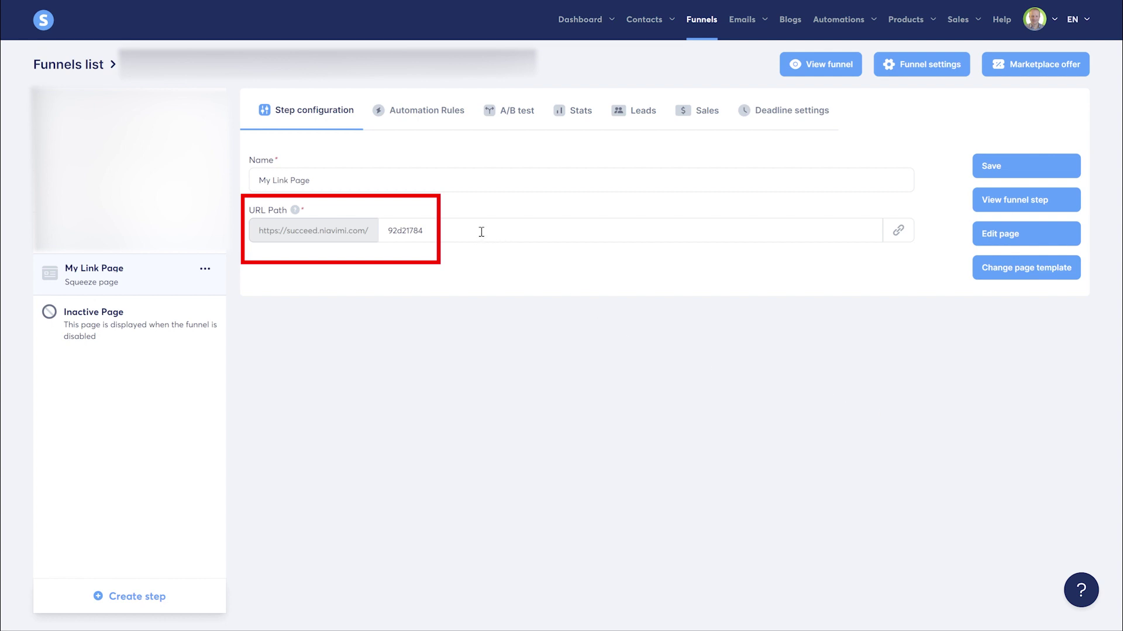
drag(478, 231, 303, 234)
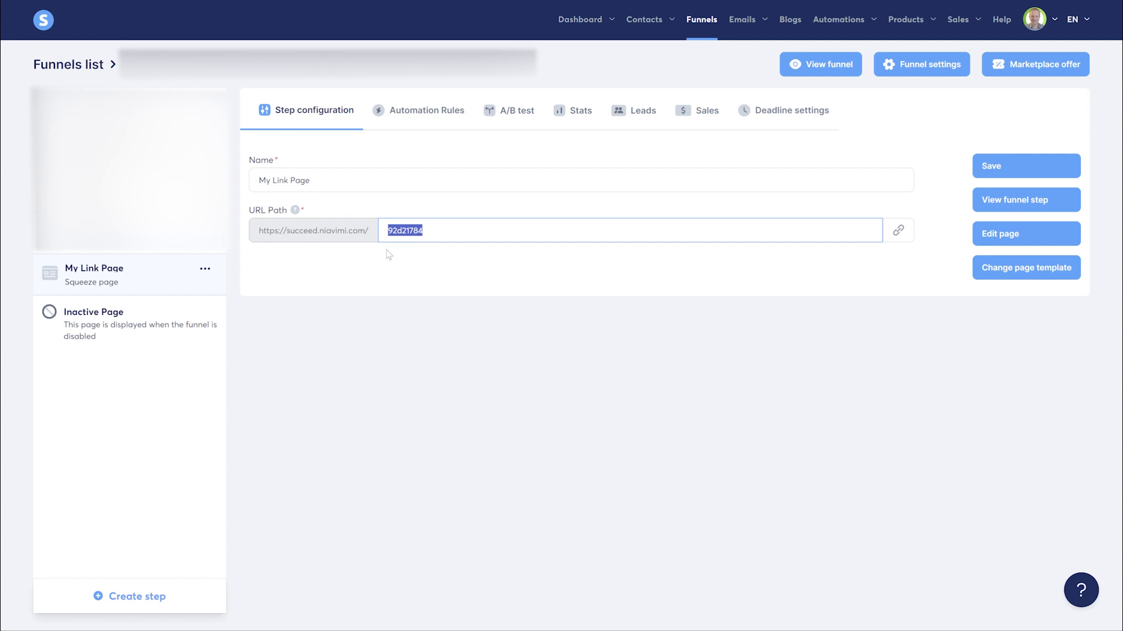
click(535, 291)
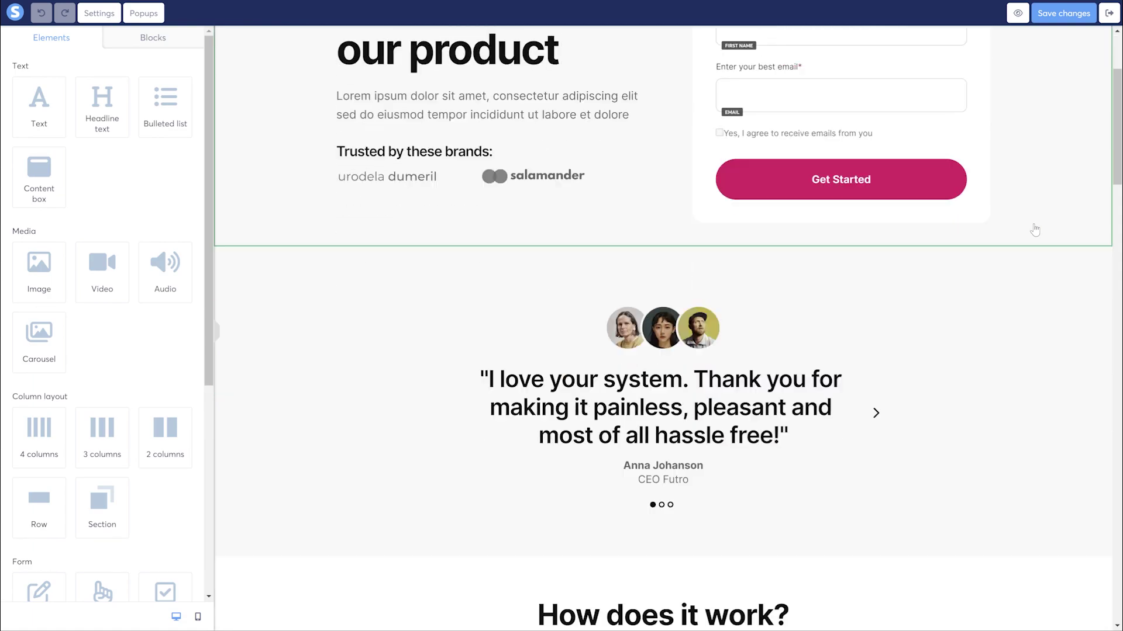
scroll(1034, 230, down, 15)
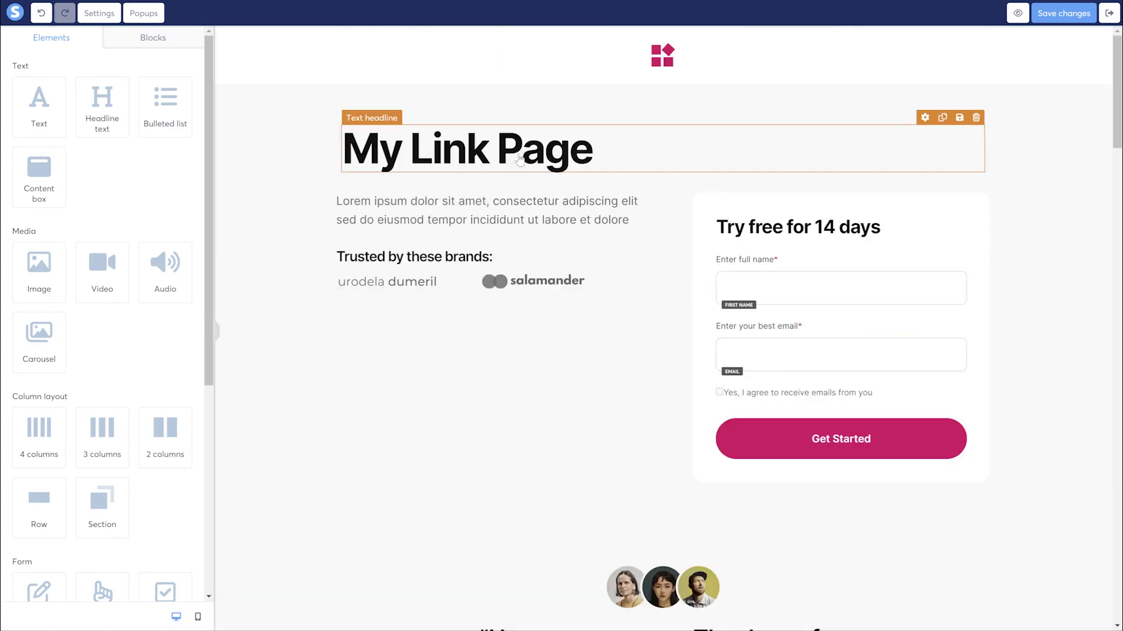
click(518, 159)
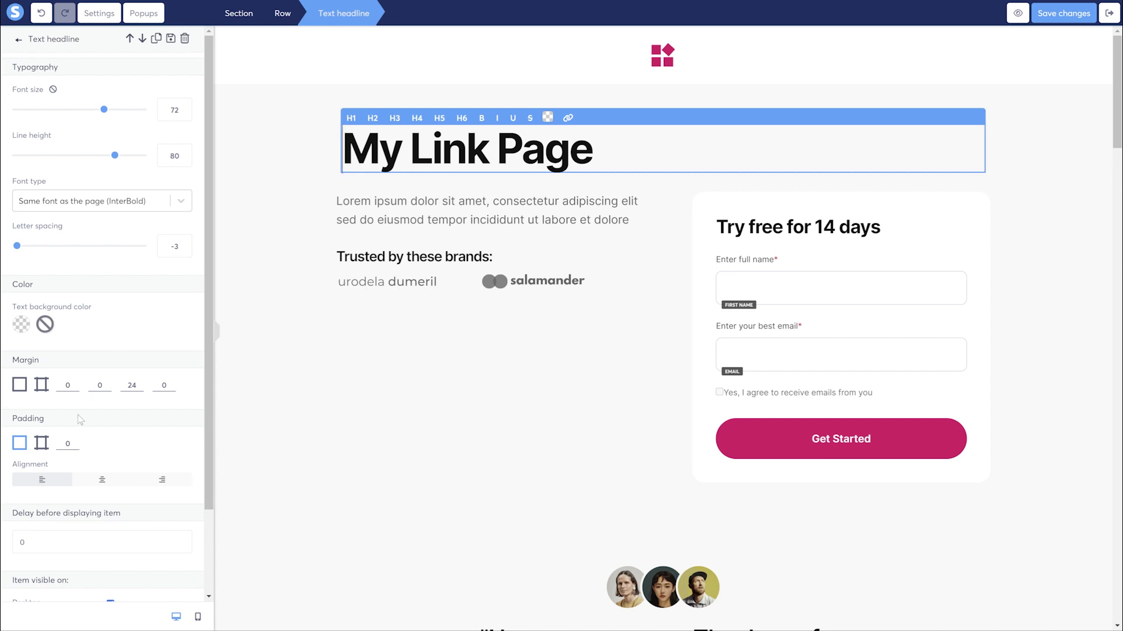
click(103, 482)
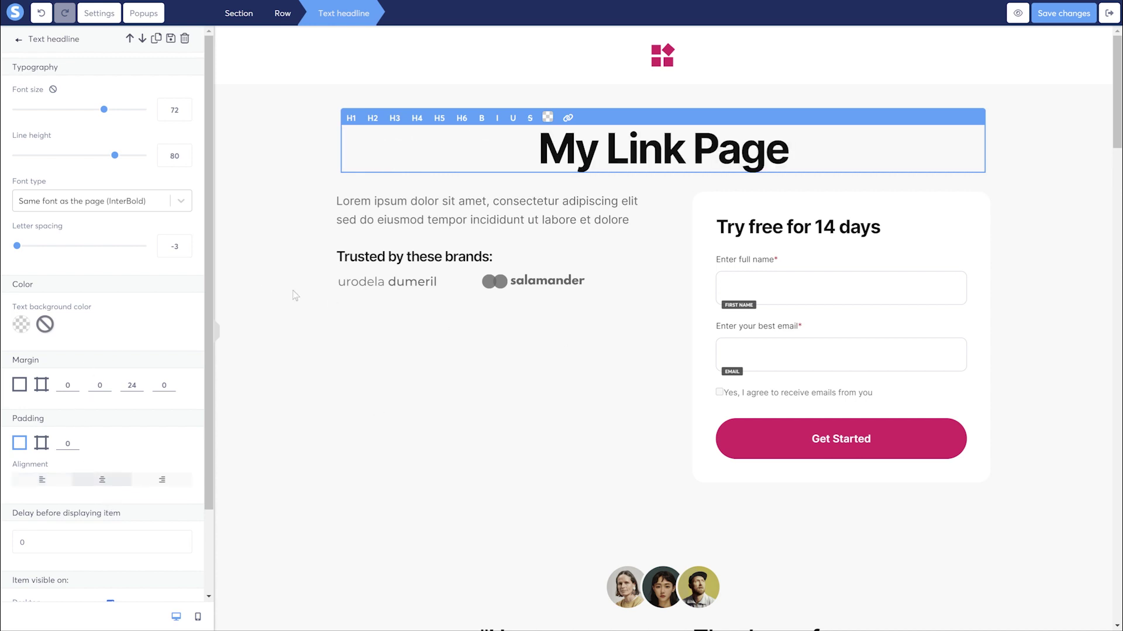
drag(103, 111, 71, 111)
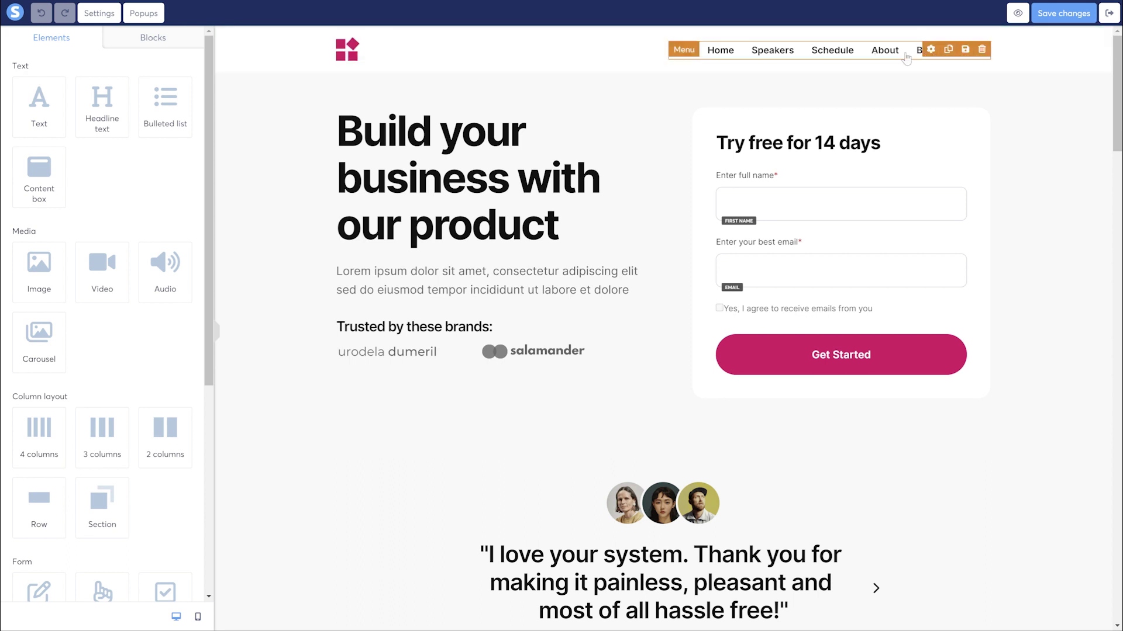
Step: Delete the header's navigation menu and its leftover row, confirming each deletion
click(981, 49)
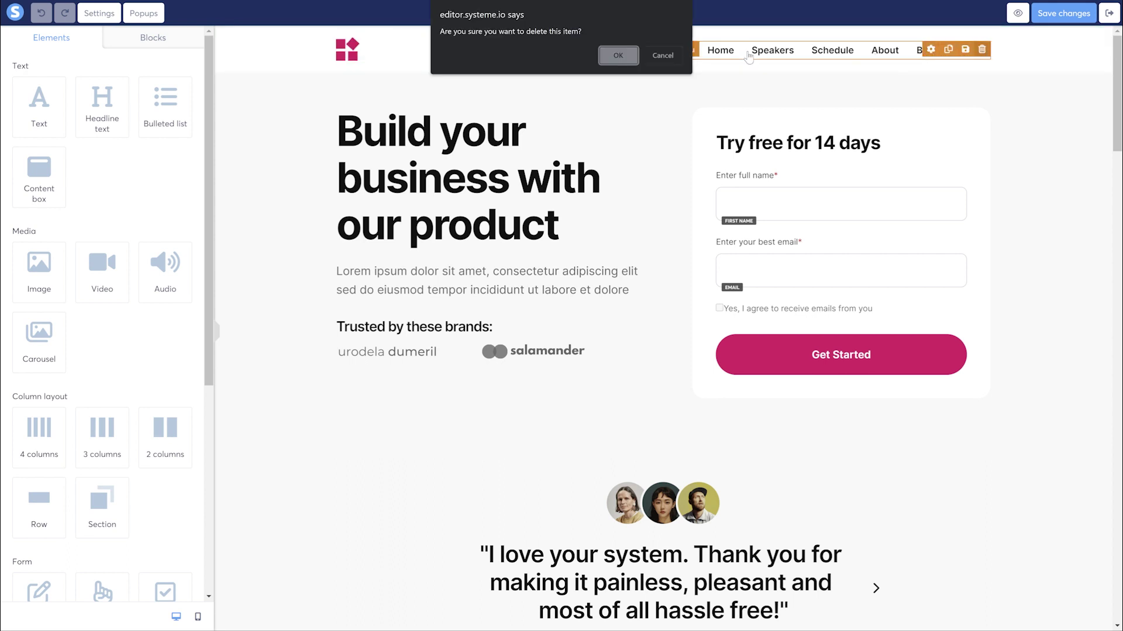
click(619, 55)
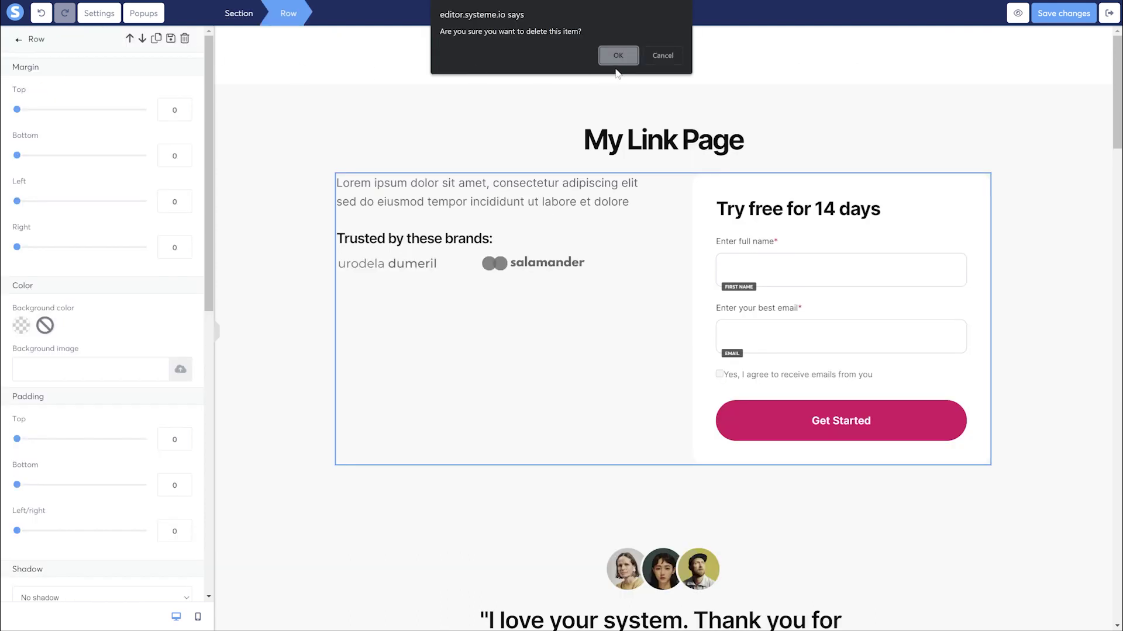
click(622, 56)
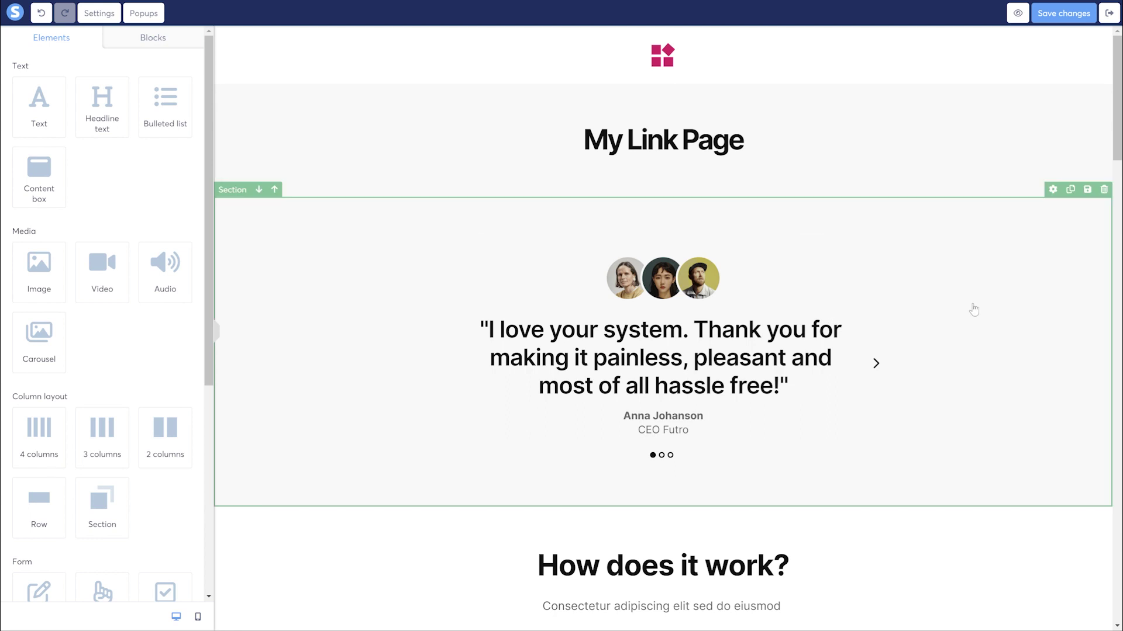
Step: Delete the testimonial and 'How does it work?' sections, then add an empty row below the logo
click(1098, 192)
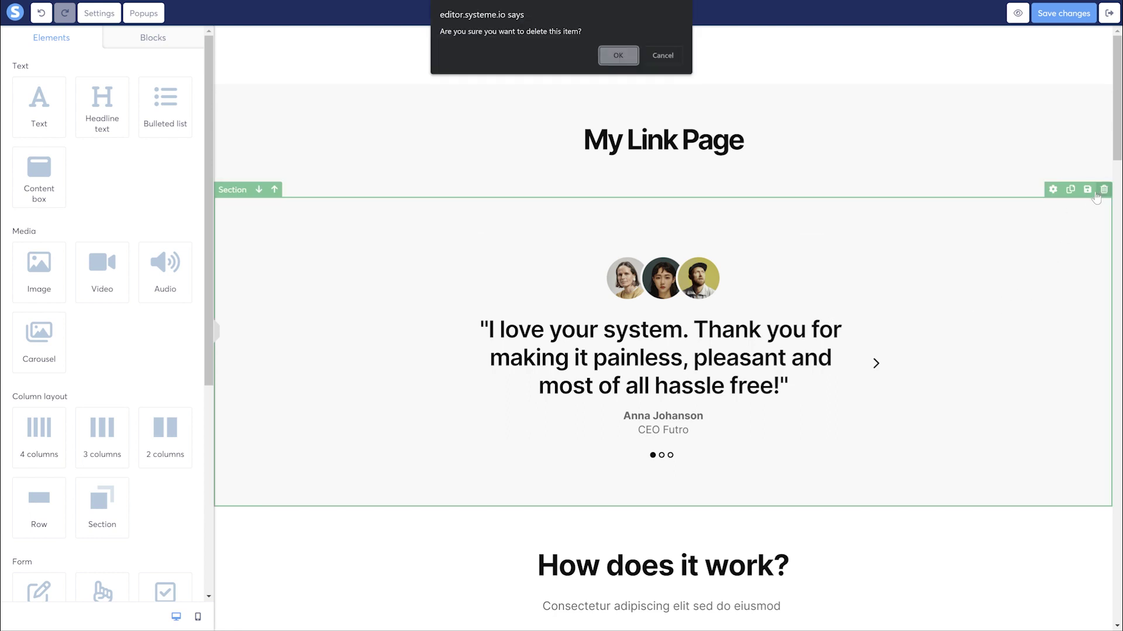
click(619, 56)
click(1104, 190)
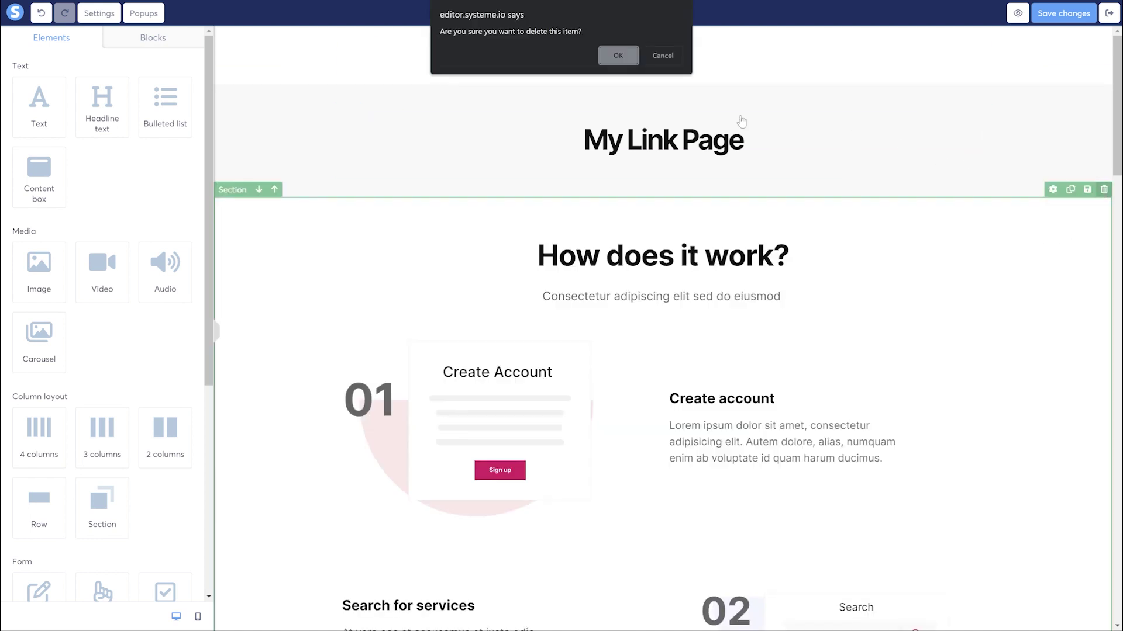
click(618, 57)
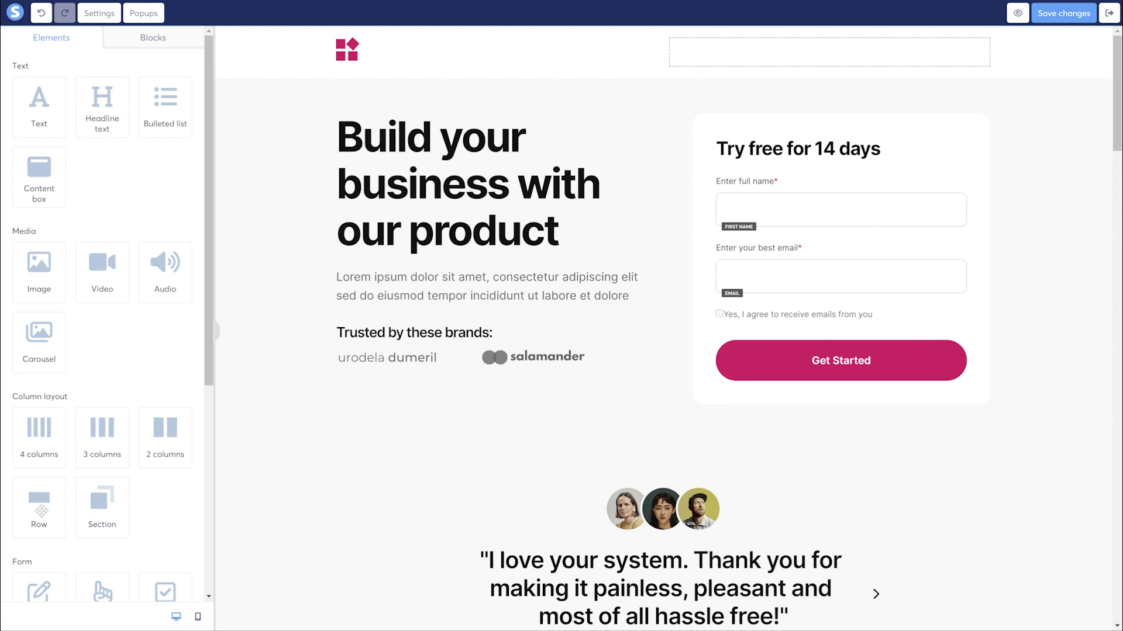
drag(41, 508, 656, 64)
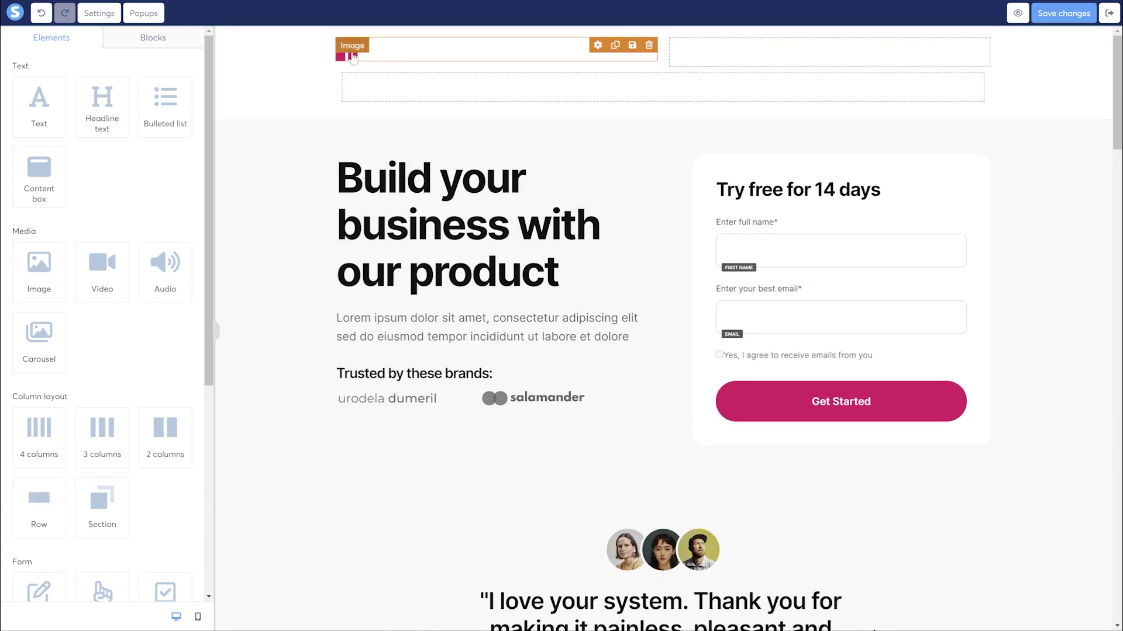
Step: Move the logo into the new row and retype the hero headline as 'My Link Page'
drag(381, 58, 609, 92)
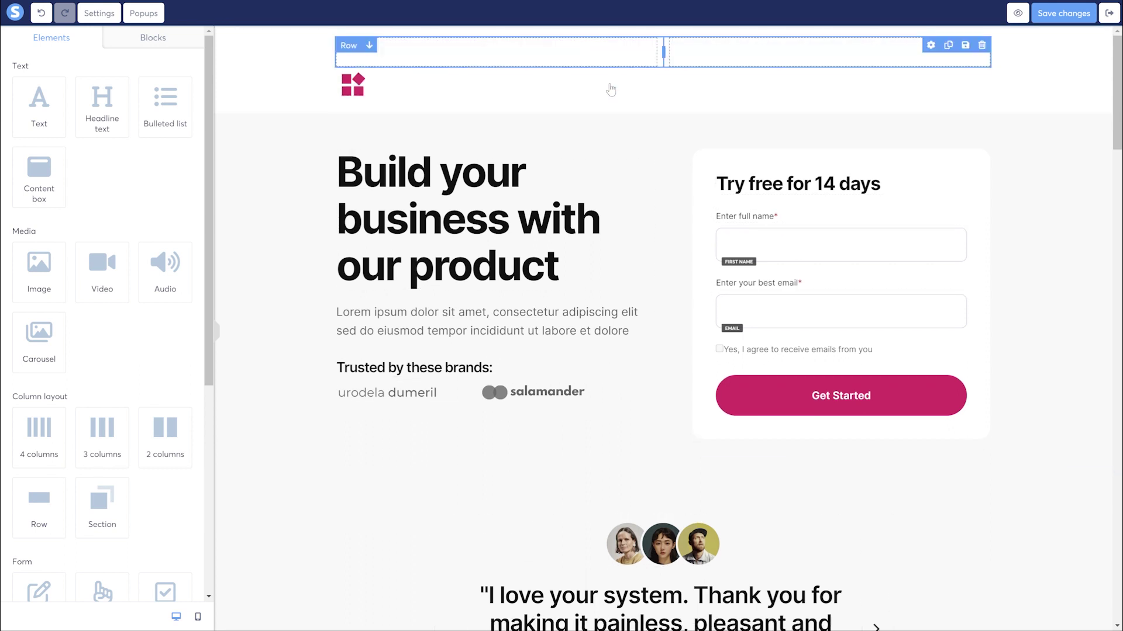
click(609, 91)
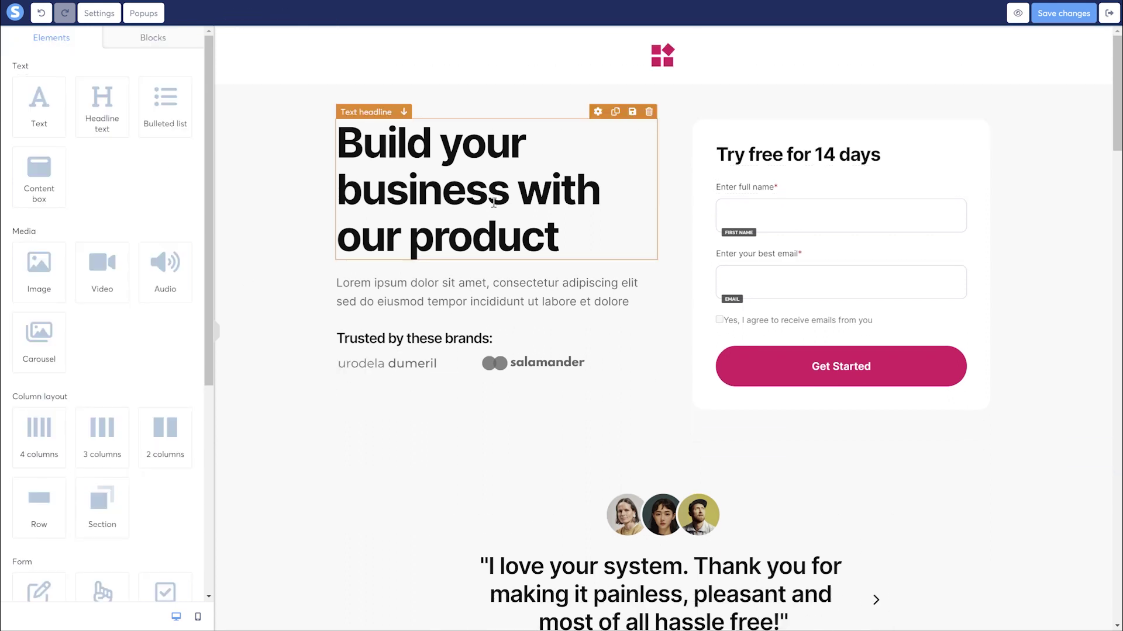
triple_click(494, 208)
text(My )
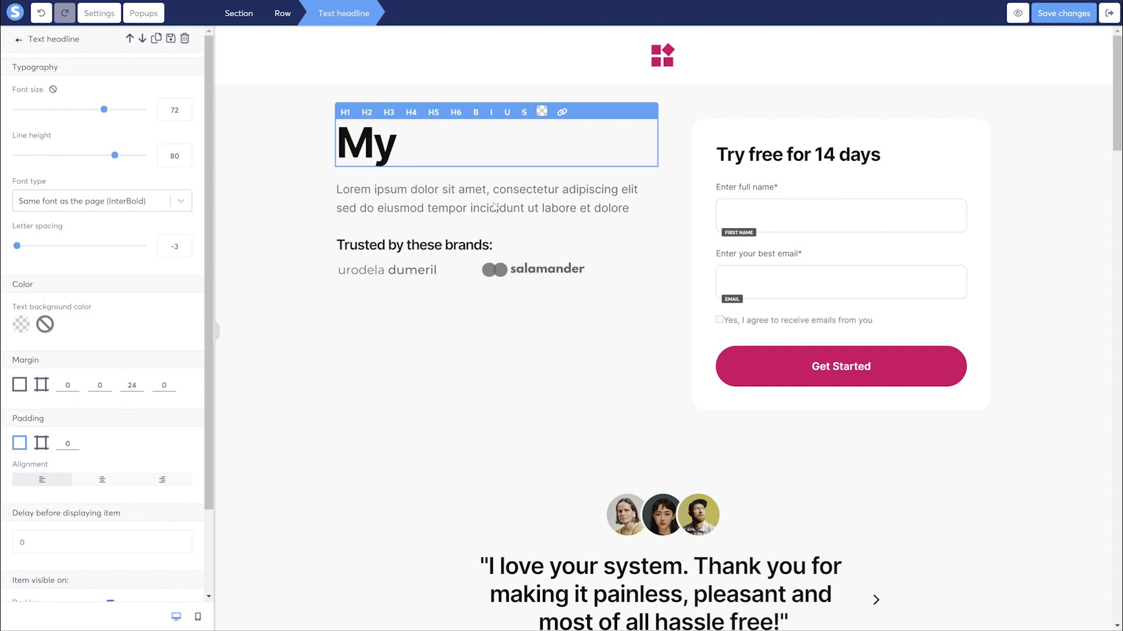
text(Link Page)
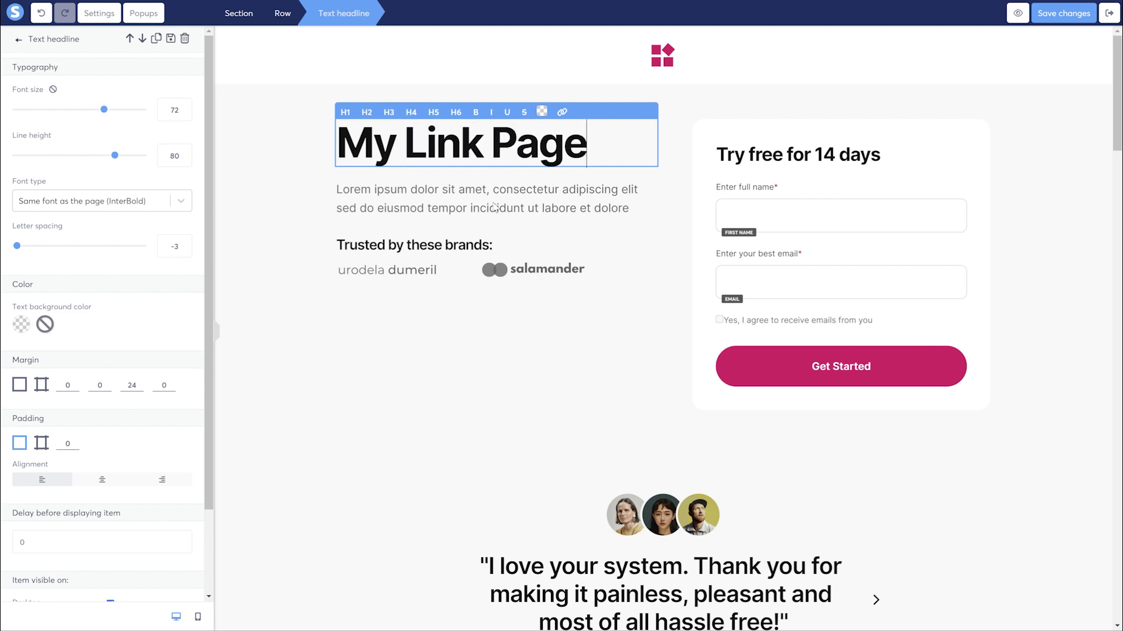
Step: Centre the headline, reduce its font size to 48 and tighten its line height
click(102, 479)
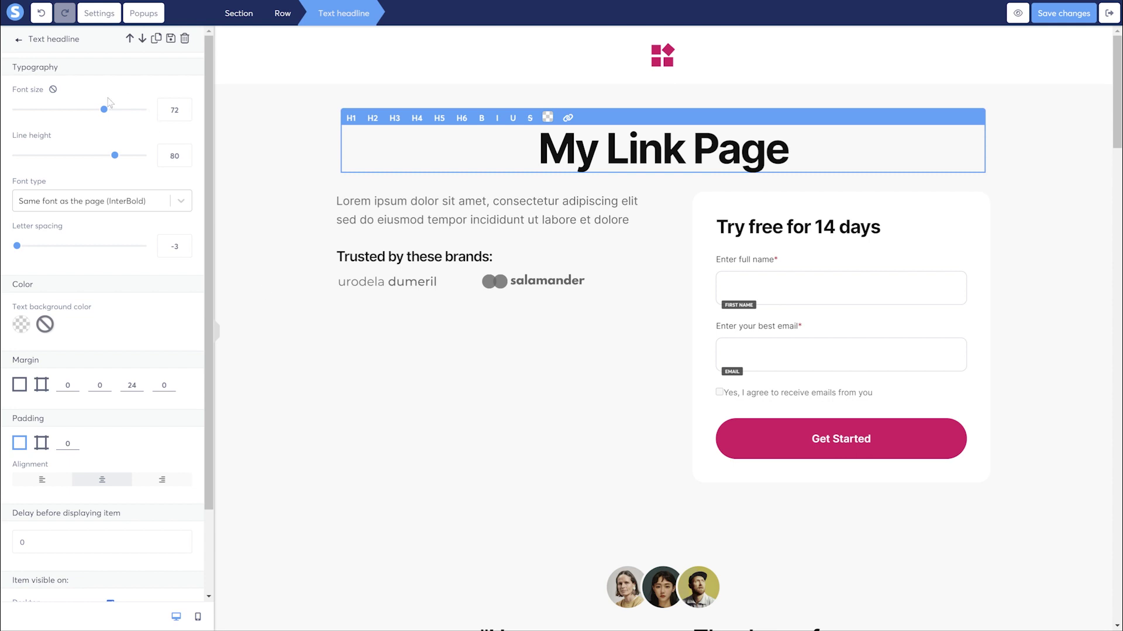
drag(104, 110, 70, 113)
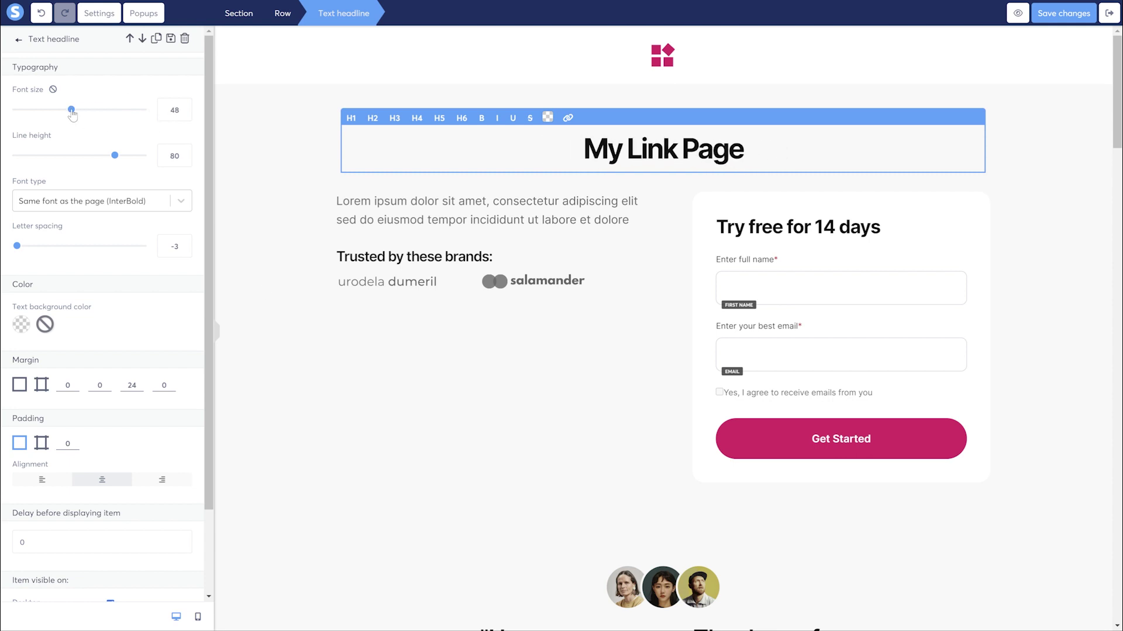
drag(116, 158, 88, 156)
click(654, 225)
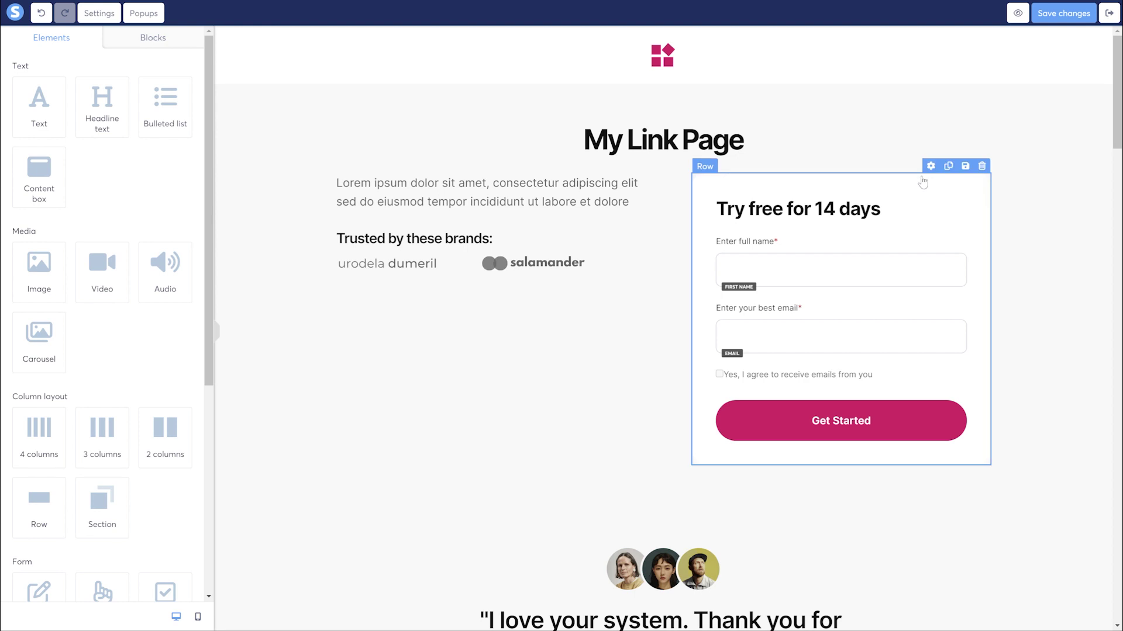
Step: Select the outer row containing the intro text and sign-up form
click(928, 200)
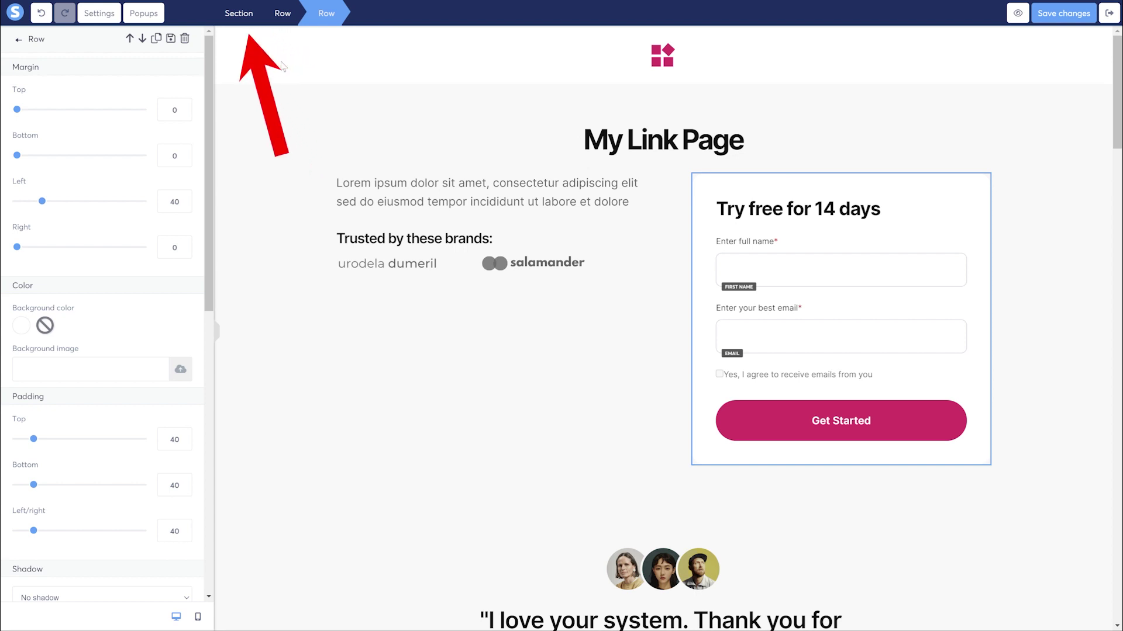
click(284, 16)
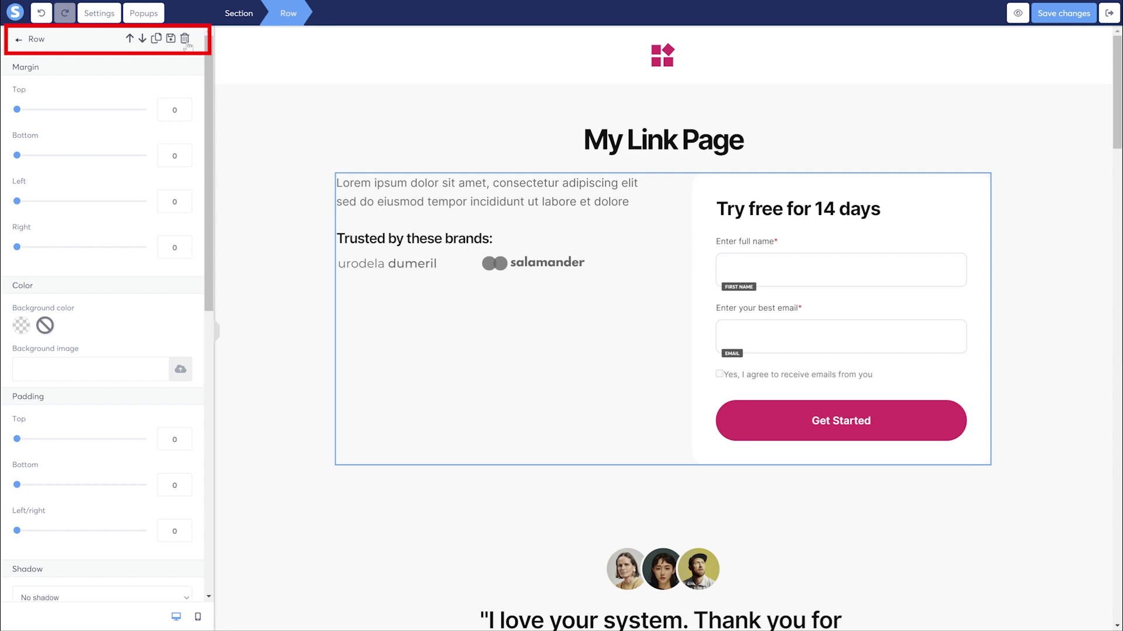
Step: Delete the intro-and-form row plus the testimonial, 'How does it work?' and following sections
click(185, 39)
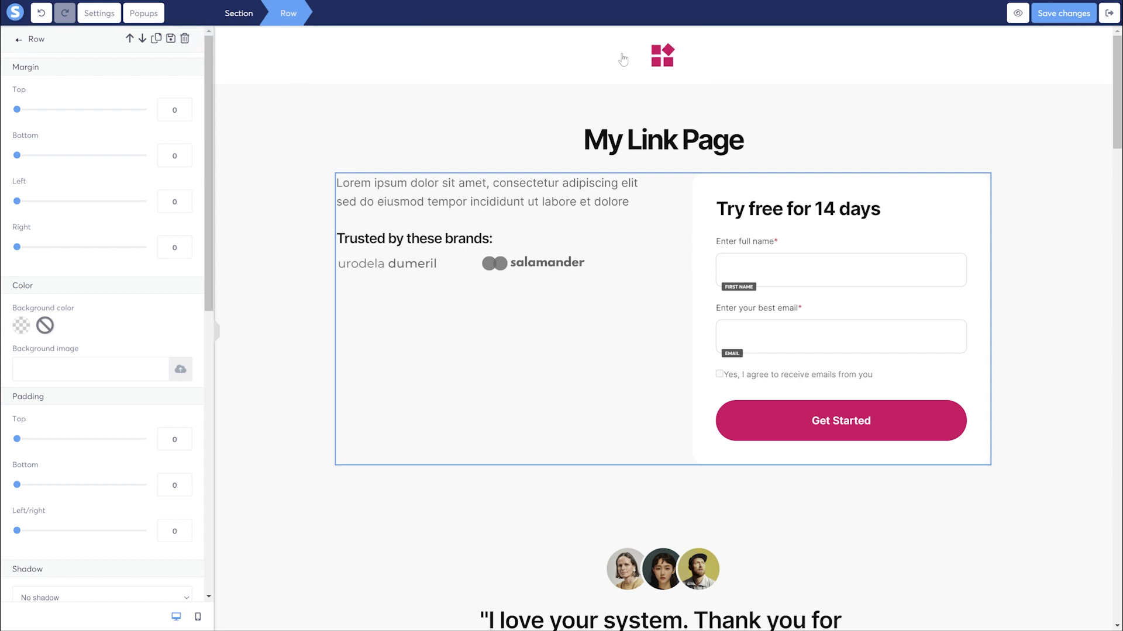
click(1104, 189)
click(1104, 189)
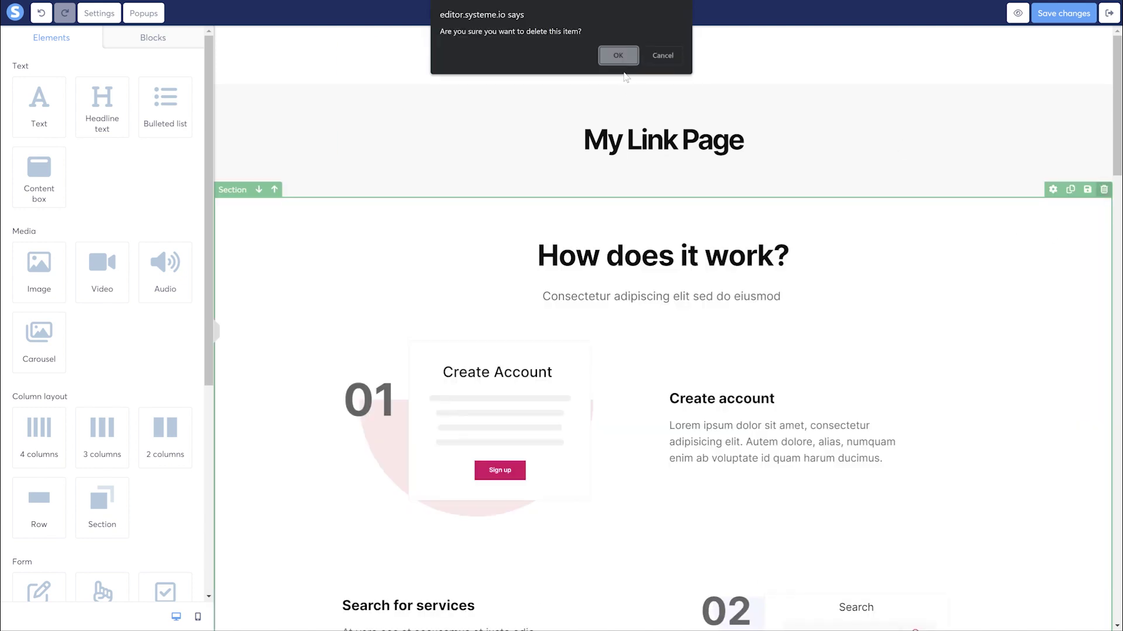
key(Return)
click(1104, 189)
key(Return)
Step: Delete the FAQ and 'Ready to get started?' sections, keep the footer, and remove its Latest news column
click(1104, 188)
key(Return)
key(Delete)
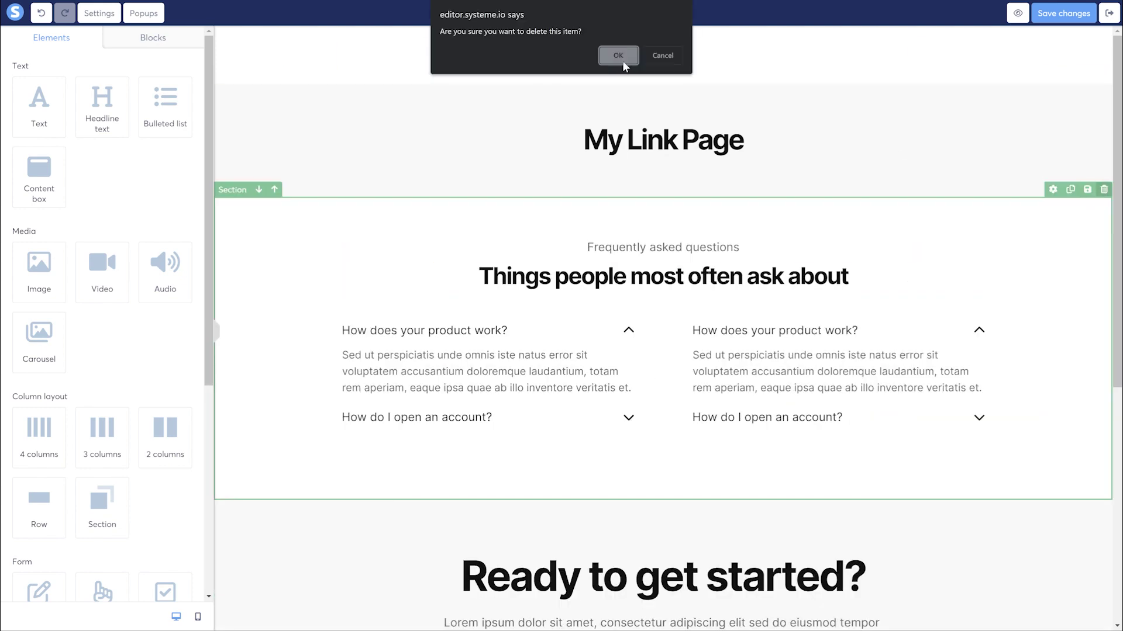
click(618, 55)
key(Delete)
click(617, 55)
key(Delete)
key(Escape)
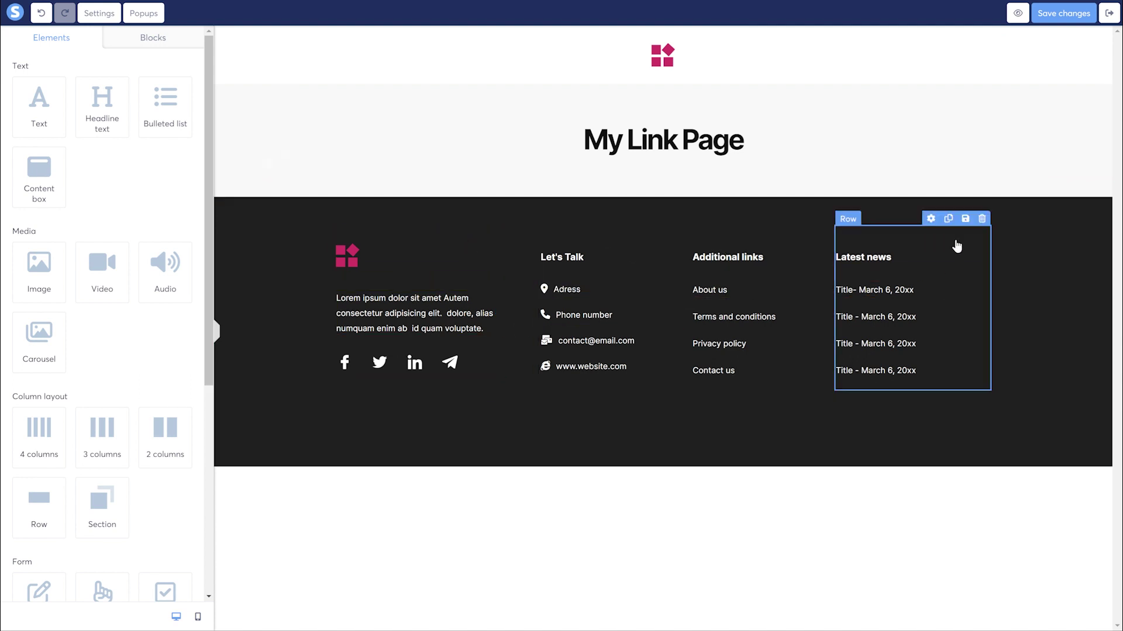
click(982, 235)
Step: Delete the contact-and-links row and move the description text and social icons into the footer columns
click(733, 250)
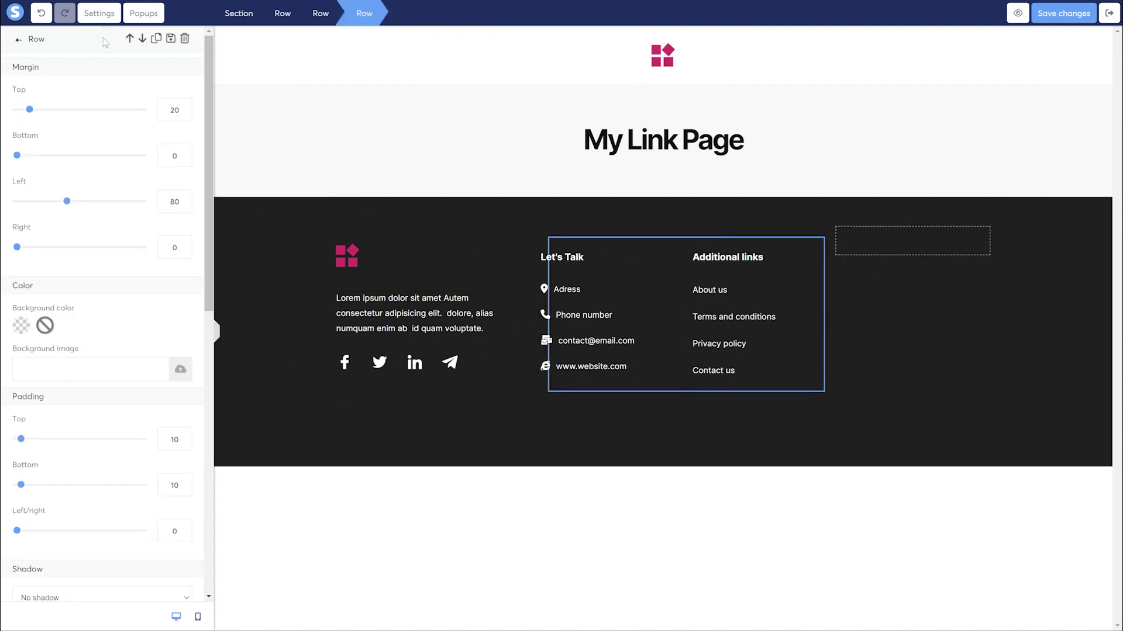
key(Delete)
click(617, 55)
drag(410, 315, 615, 256)
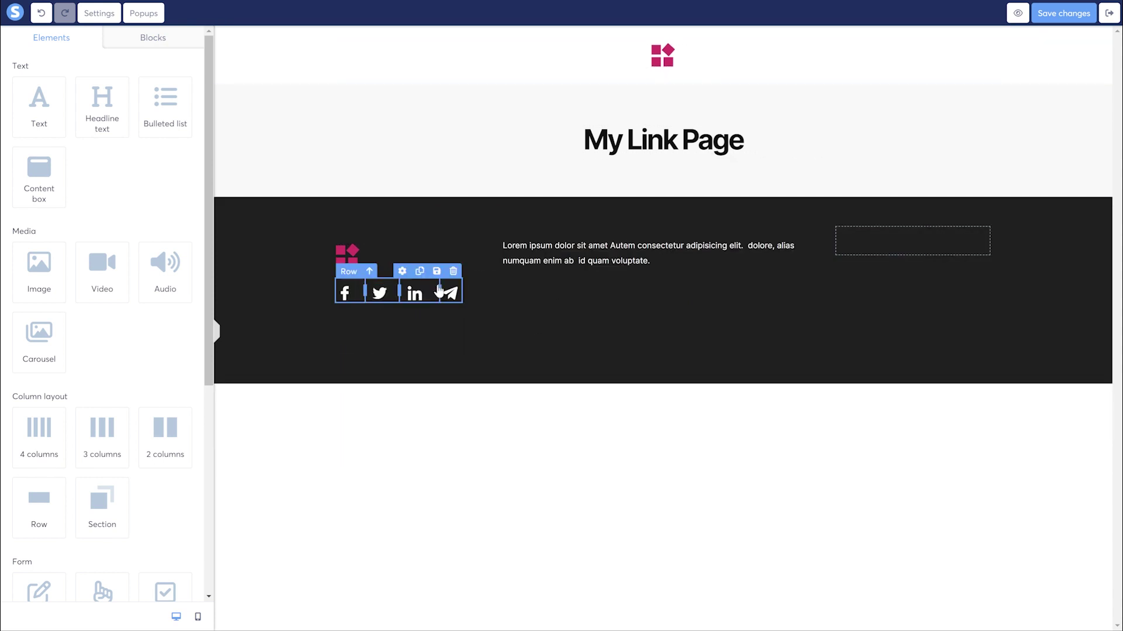
drag(398, 293, 901, 253)
Step: Reduce the top margins of the footer logo and description text
click(357, 276)
click(75, 406)
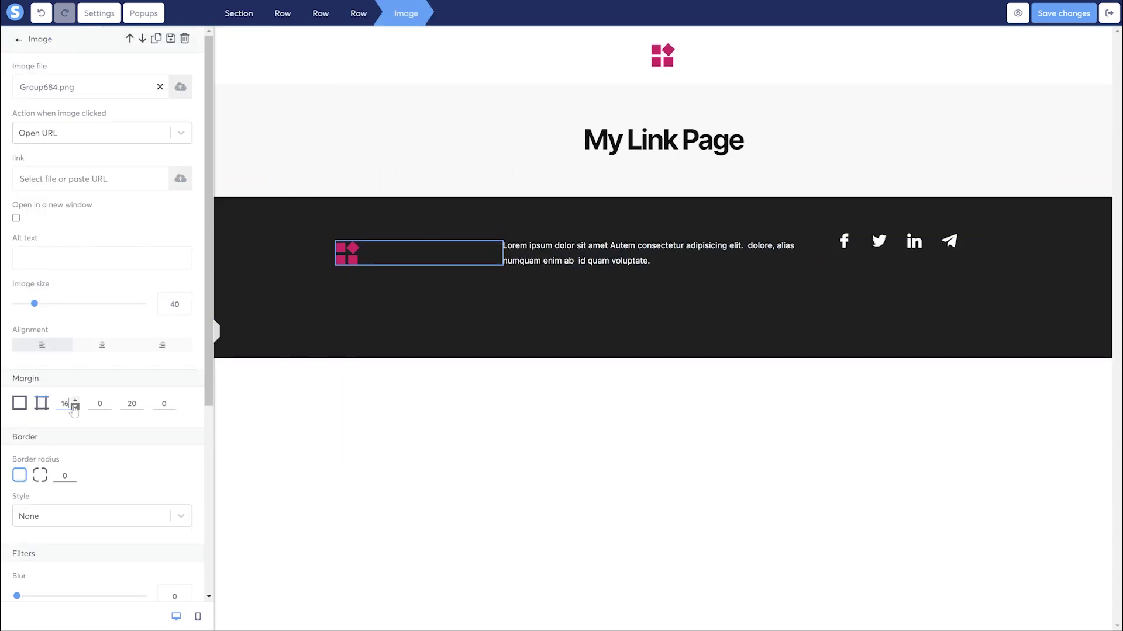
click(585, 253)
click(75, 388)
click(807, 418)
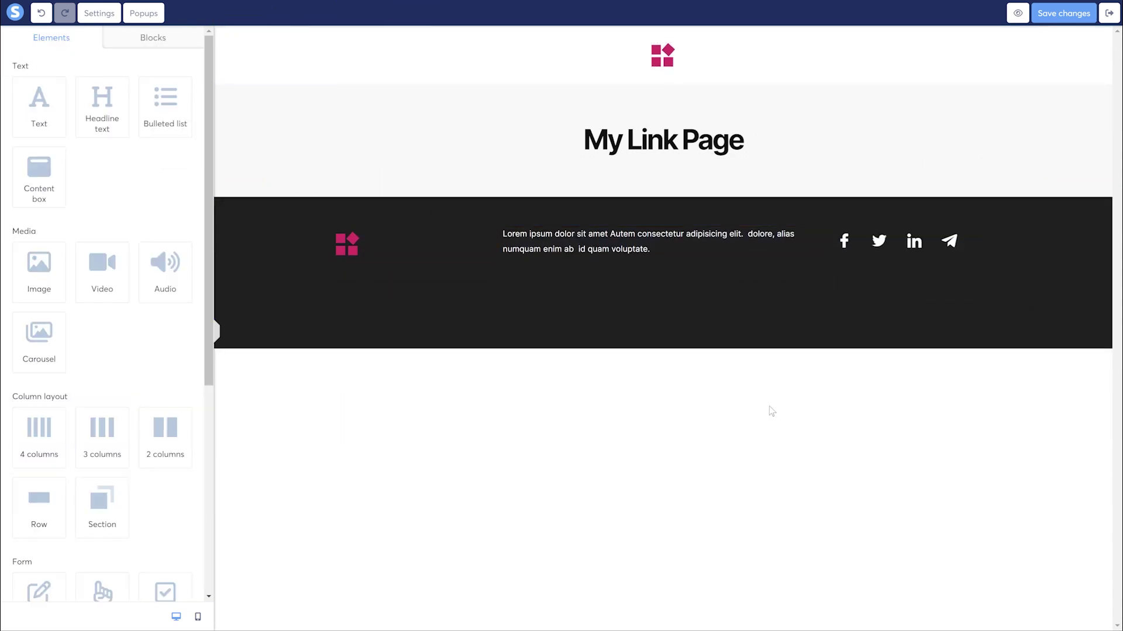
Step: Remove the bottom margin of the footer's content row
click(699, 323)
scroll(117, 351, down, 5)
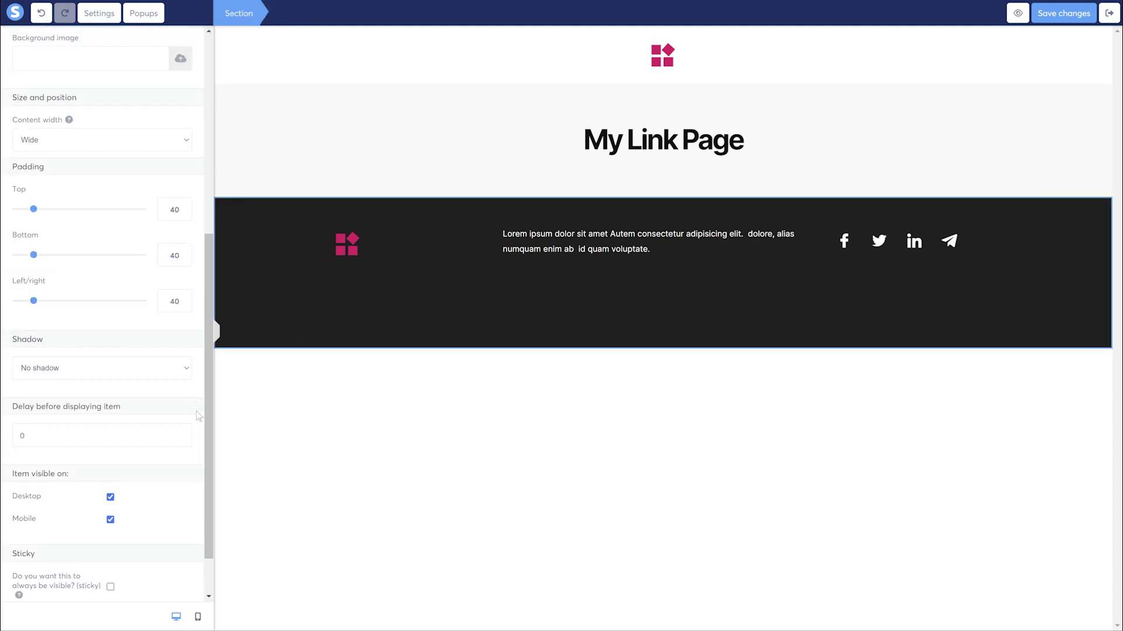
click(643, 438)
click(972, 230)
drag(65, 156, 18, 157)
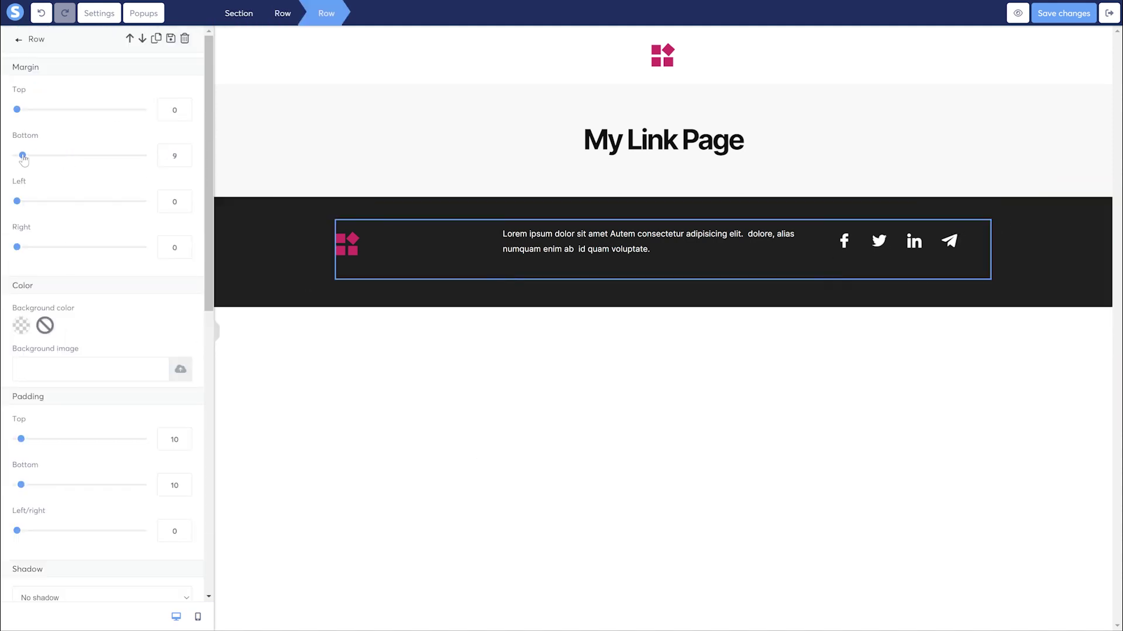
click(960, 419)
click(411, 278)
key(Escape)
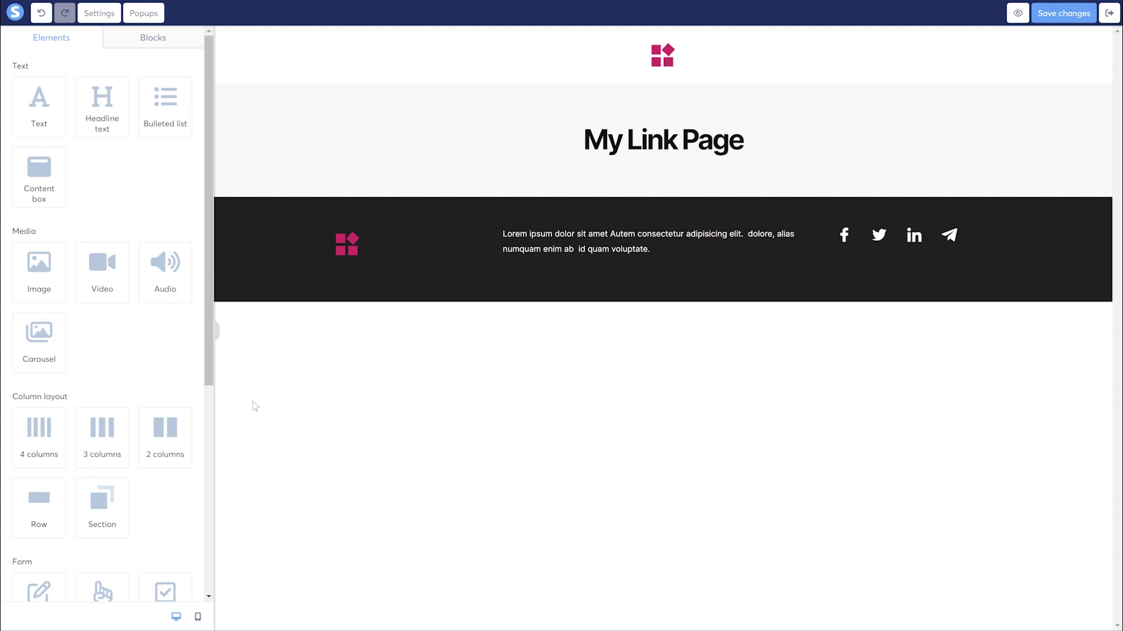
Step: Add a button under the headline labelled 'My Awesome Page' with subtext 'Check it Out Now'
scroll(152, 374, down, 4)
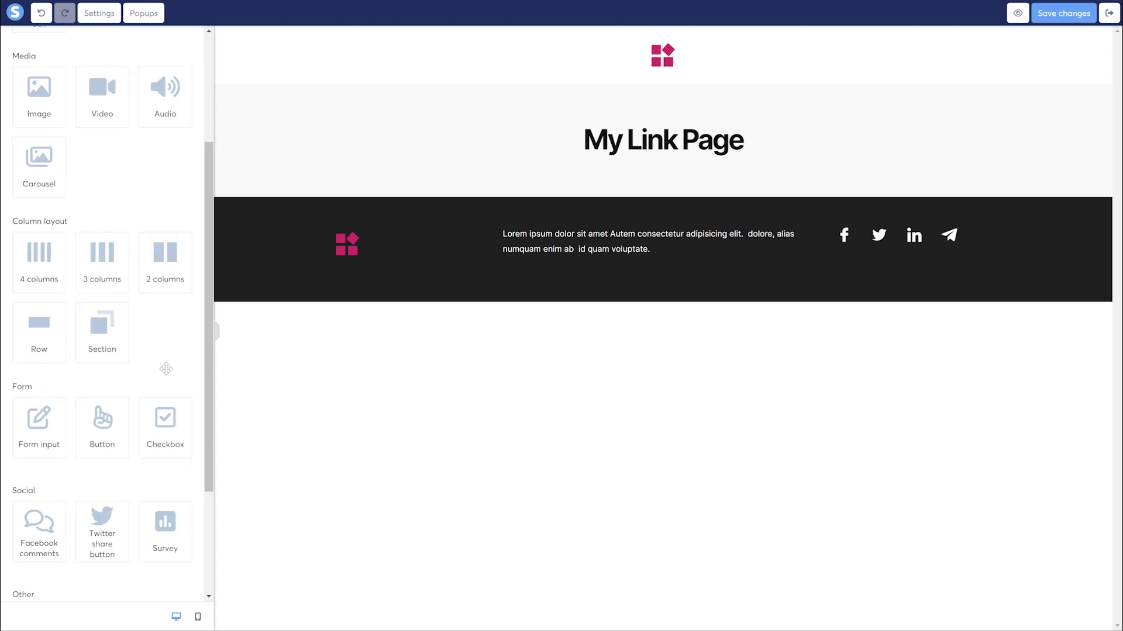
drag(106, 364, 691, 170)
click(678, 200)
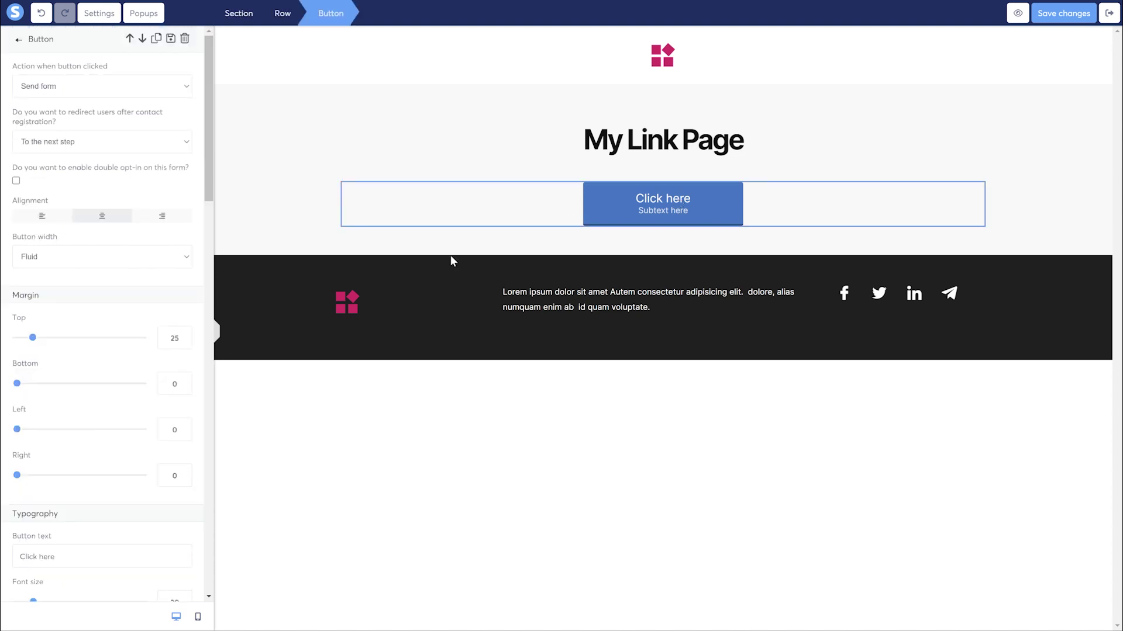
scroll(190, 325, down, 4)
triple_click(128, 322)
text(My Awesome Page)
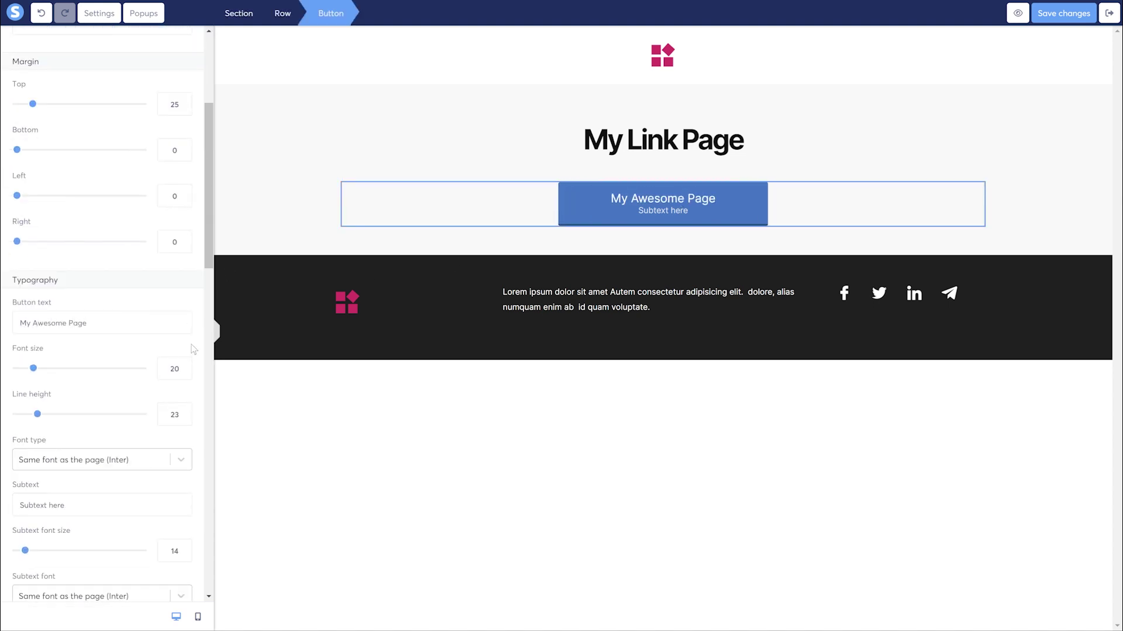
scroll(97, 206, down, 5)
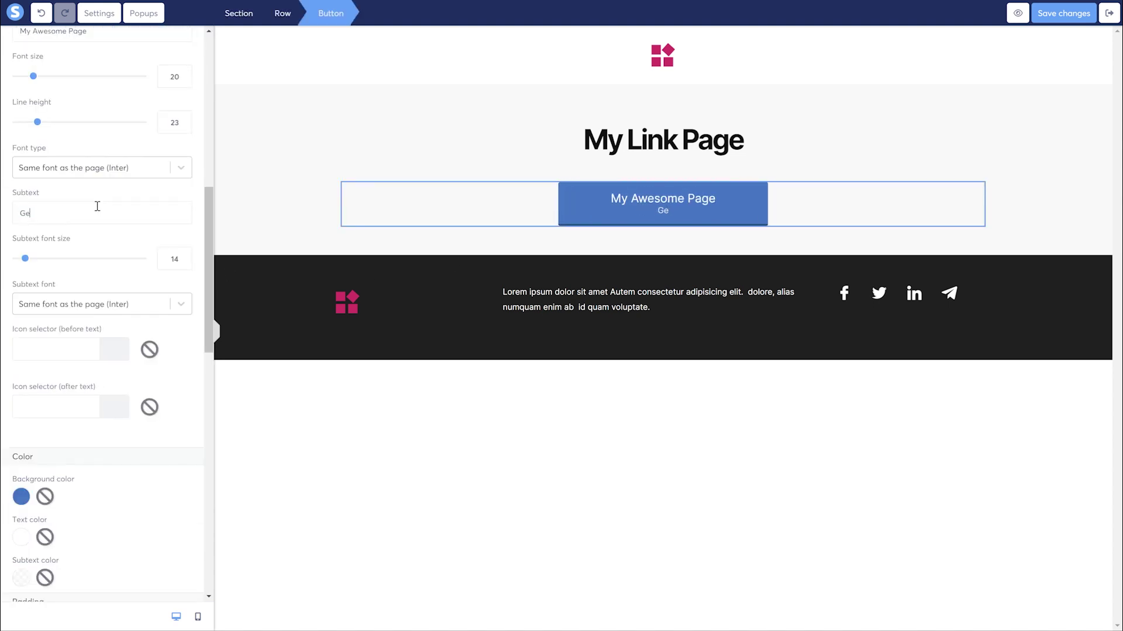
key(BackSpace)
key(BackSpace)
text(Check it Out Now)
Step: Make the button's background blue
click(21, 497)
scroll(135, 527, down, 1)
click(139, 576)
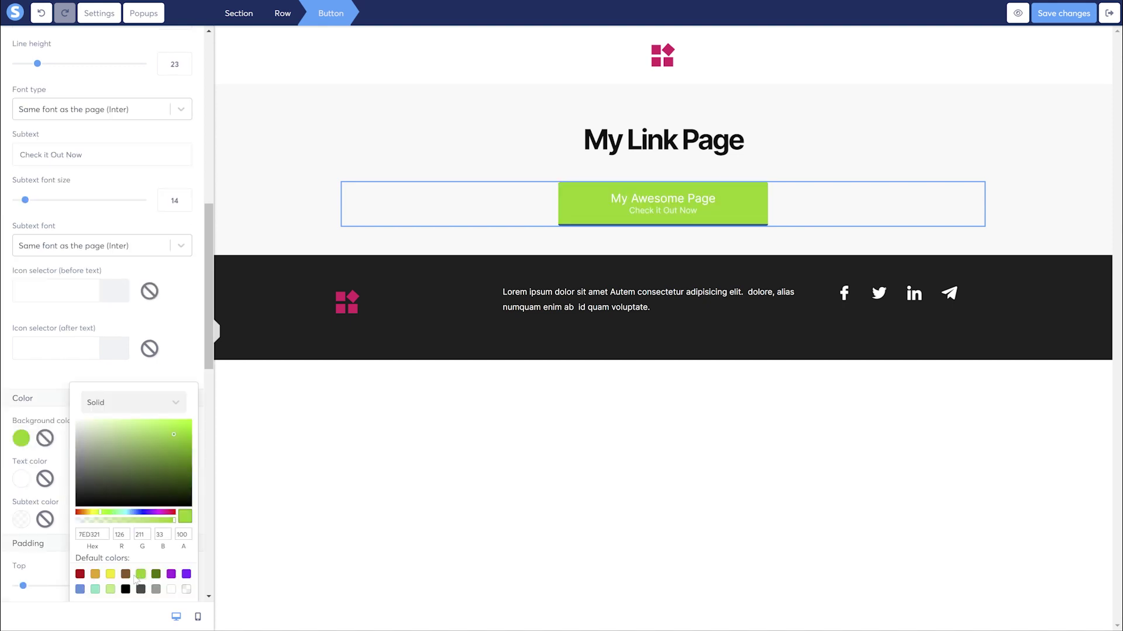
click(94, 590)
click(80, 590)
Step: Set button padding 10/100, round corners to 10, remove the border, and preview on mobile
scroll(35, 410, down, 5)
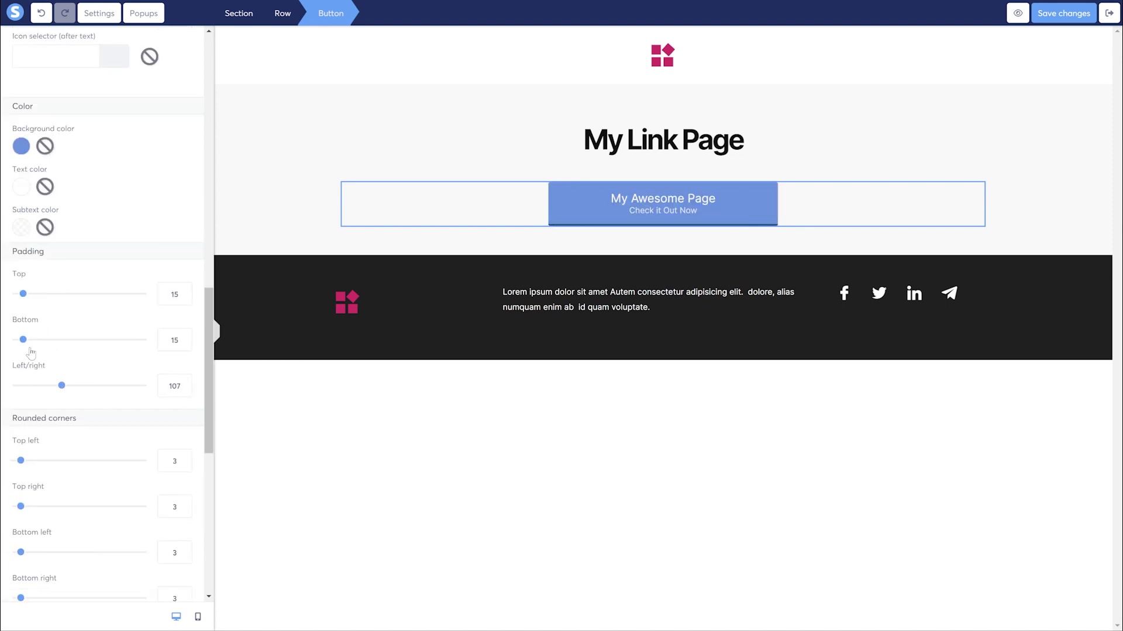
drag(23, 339, 48, 326)
scroll(102, 351, down, 1)
click(183, 326)
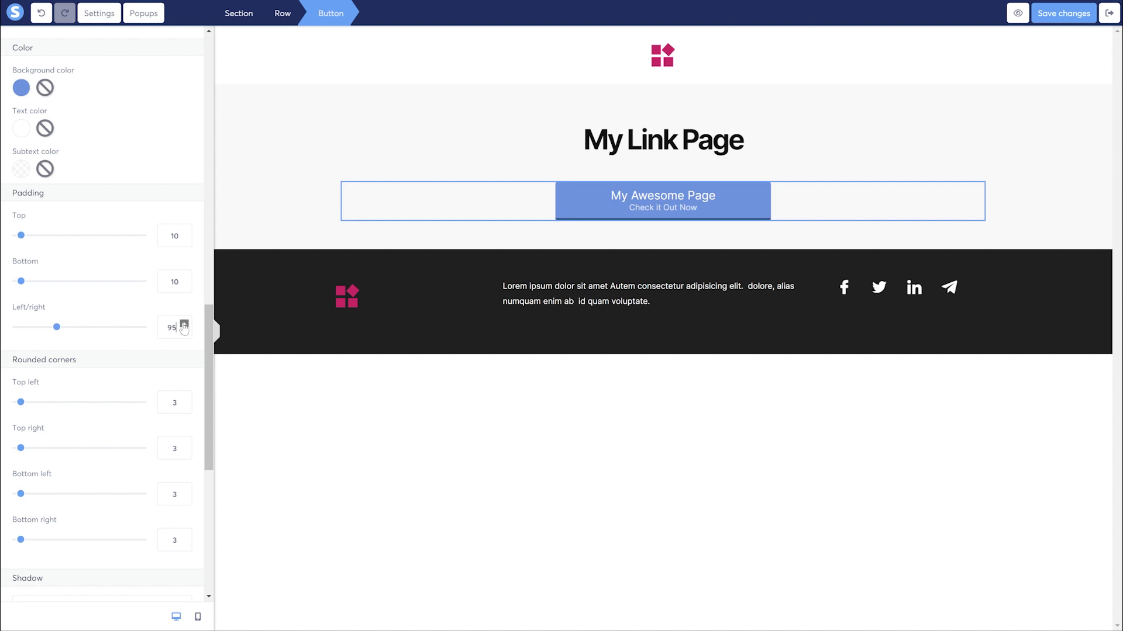
click(185, 324)
scroll(184, 333, down, 1)
click(183, 339)
scroll(147, 362, down, 5)
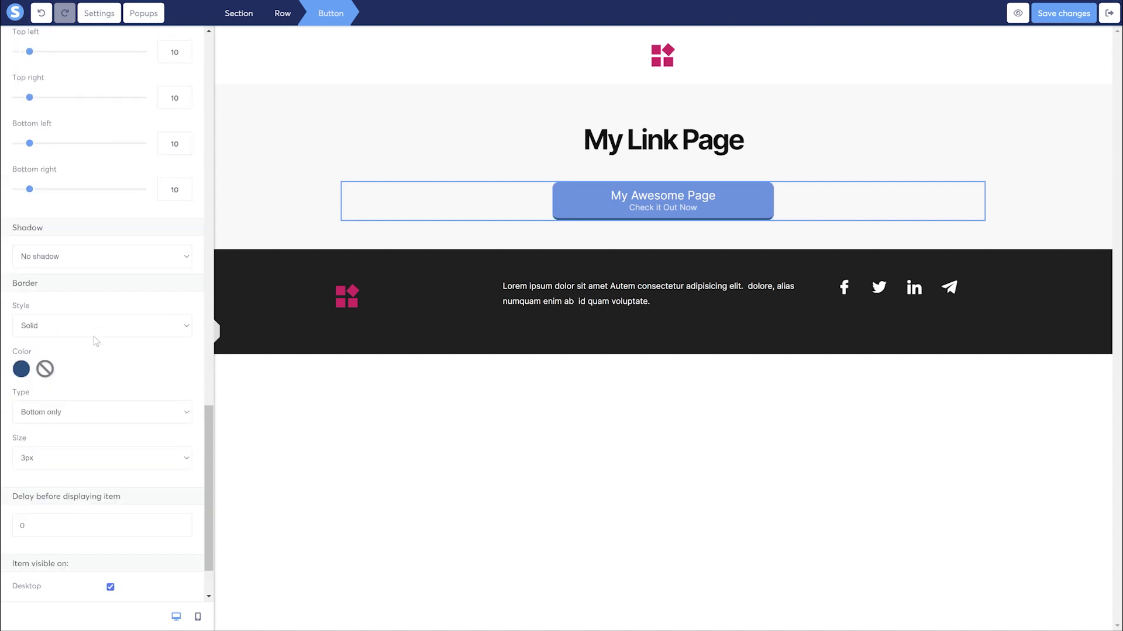
click(97, 341)
click(198, 616)
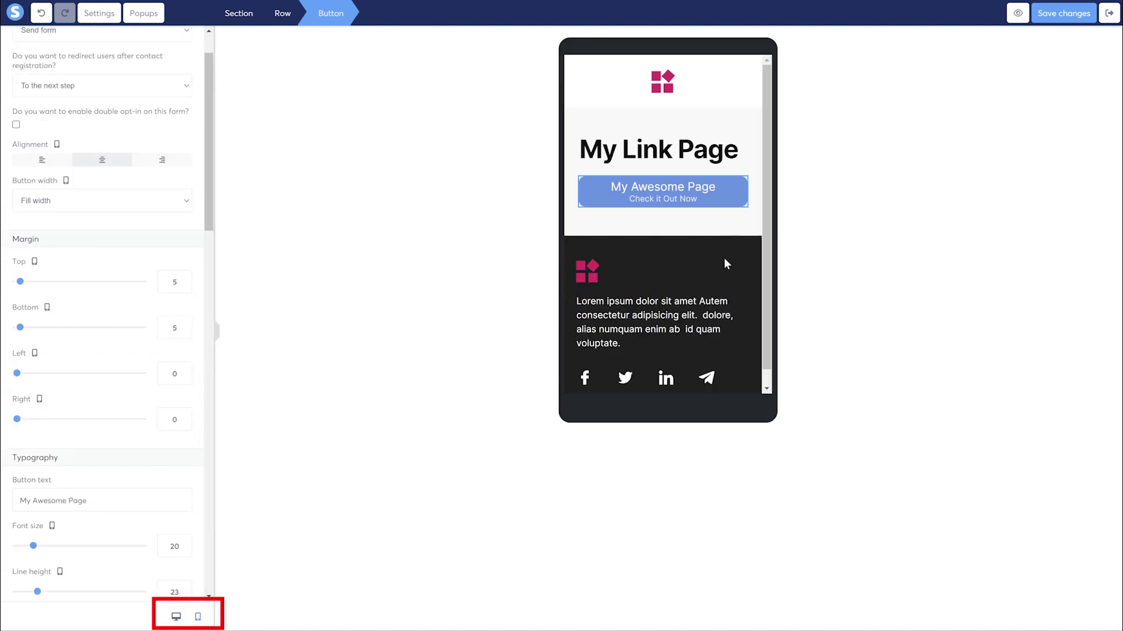
Step: On mobile, shrink the headline's font size, line height and letter spacing, and centre it
click(697, 161)
drag(76, 110, 51, 117)
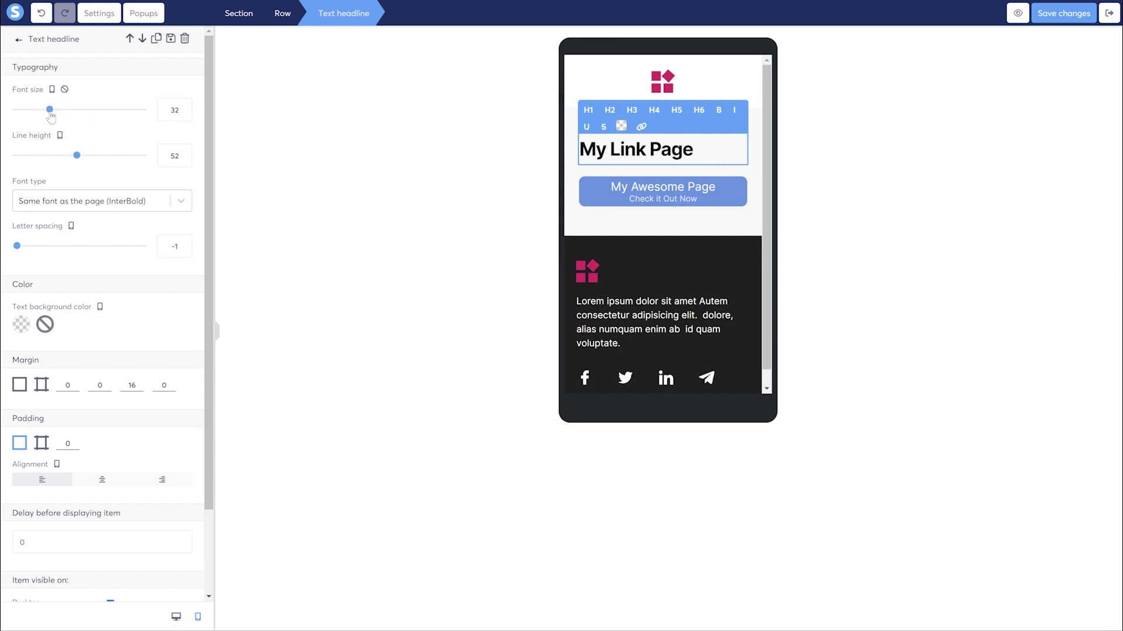
drag(77, 155, 61, 156)
drag(17, 246, 20, 249)
click(102, 480)
Step: Give the button 10 top padding, font size 18 and line height 22 on mobile
click(176, 618)
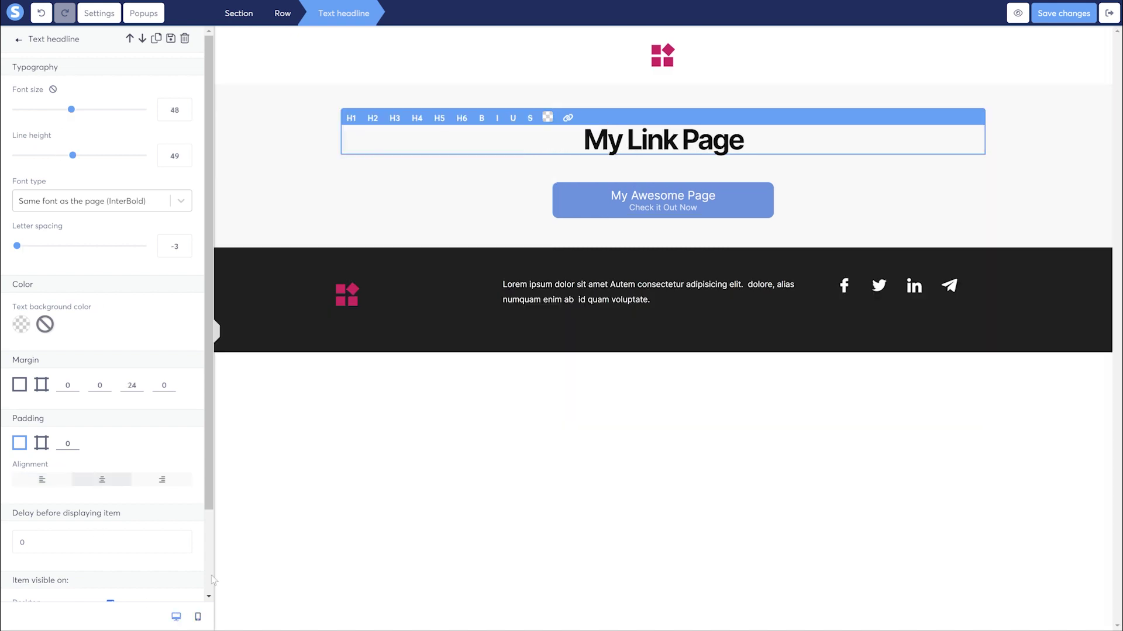
click(197, 617)
click(670, 186)
scroll(76, 358, down, 6)
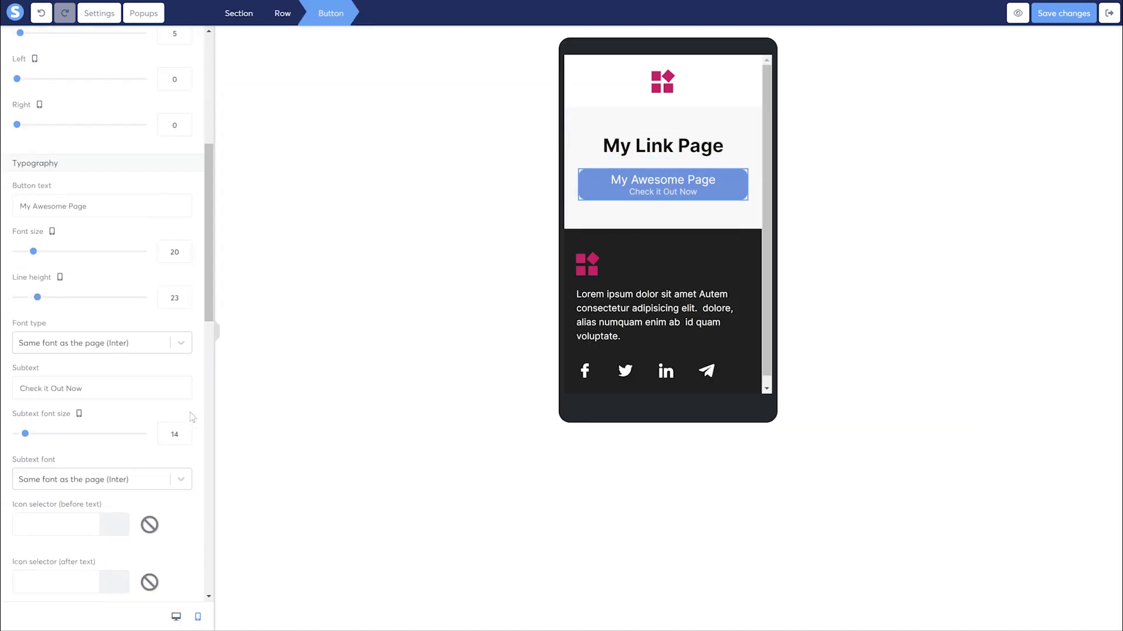
scroll(191, 418, down, 5)
double_click(174, 353)
text(10)
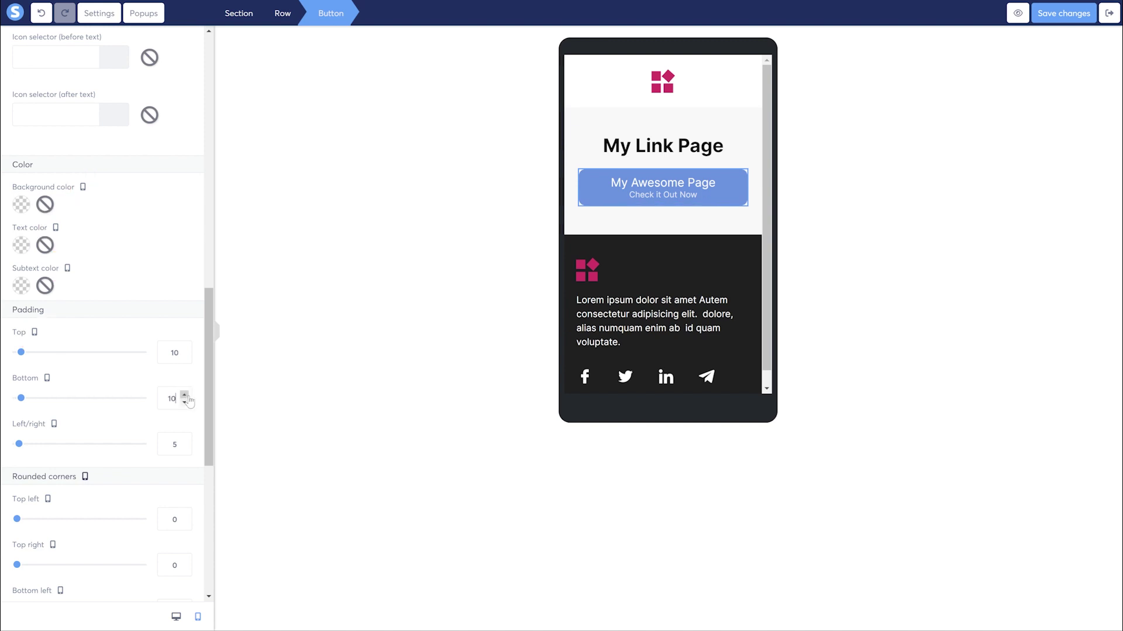
scroll(186, 395, down, 3)
scroll(199, 402, up, 10)
scroll(199, 403, up, 3)
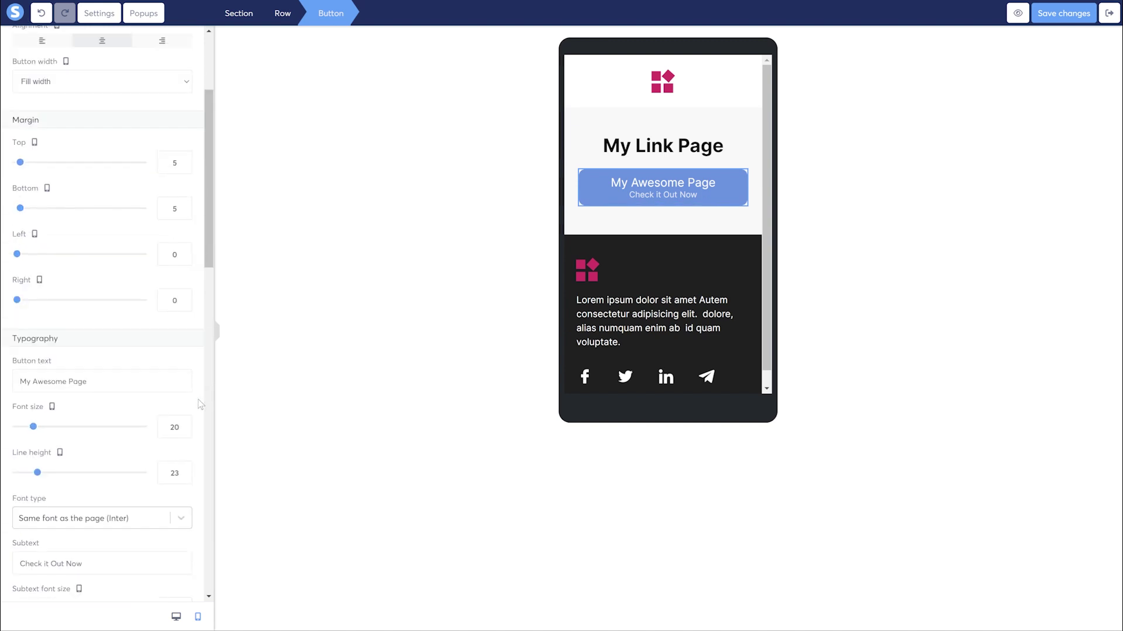
click(186, 255)
click(186, 255)
click(185, 301)
scroll(194, 467, down, 3)
scroll(195, 468, down, 8)
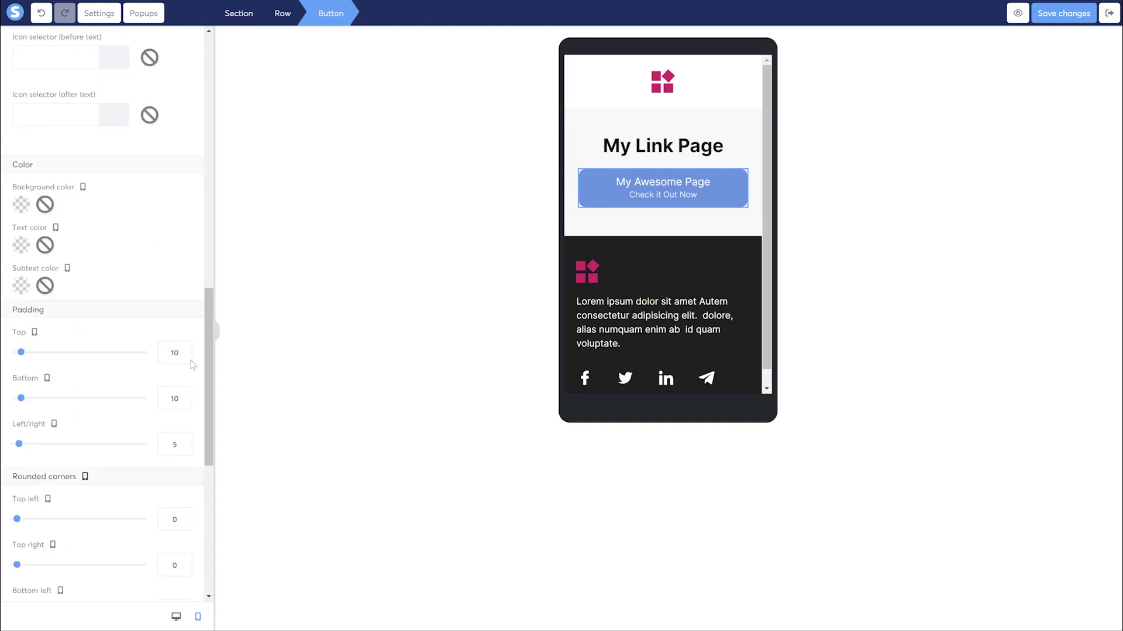
scroll(193, 359, up, 9)
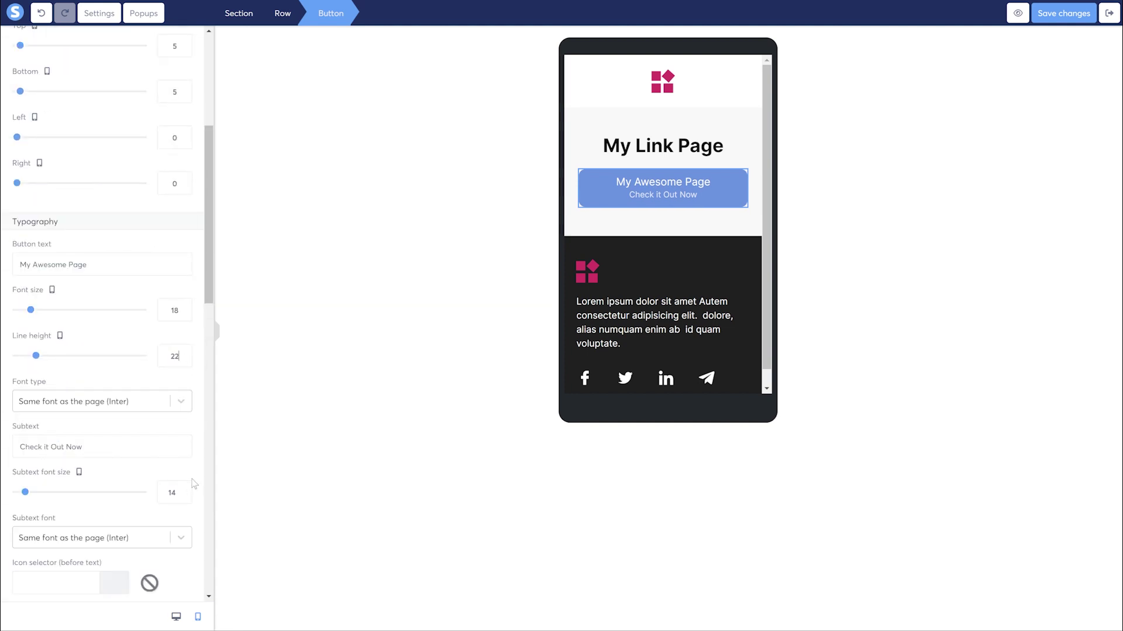
click(176, 617)
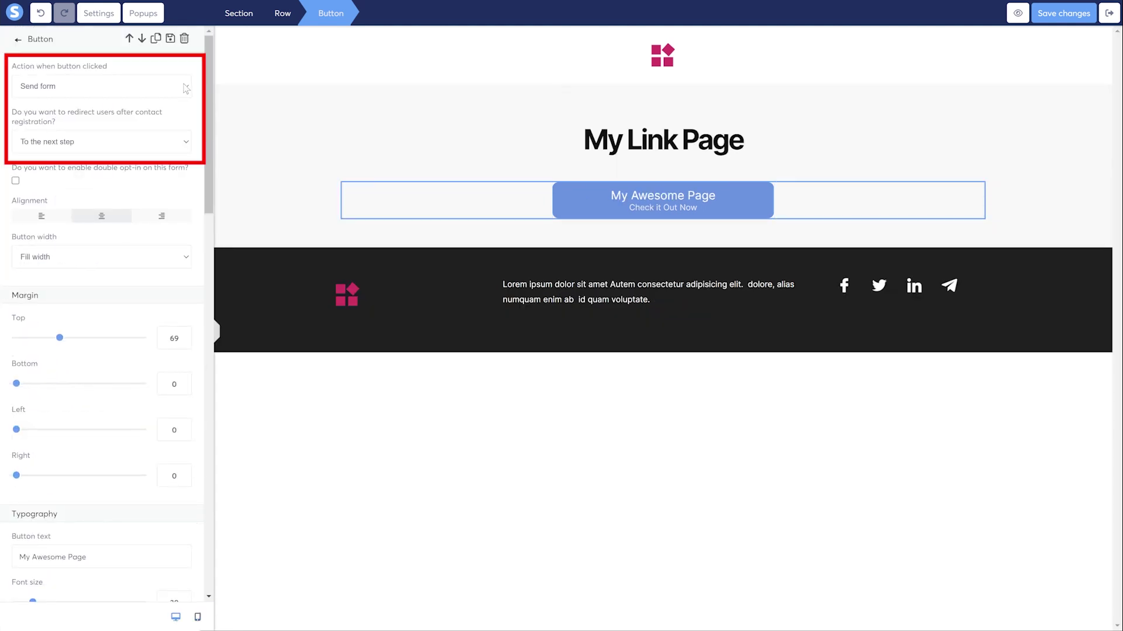
click(134, 87)
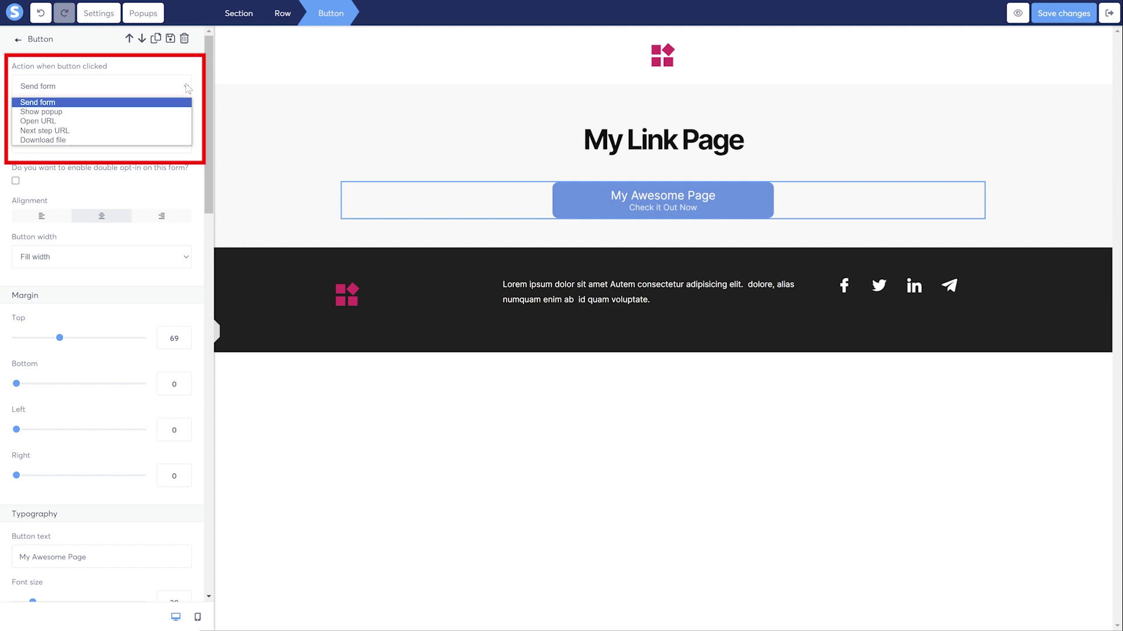
click(86, 122)
click(81, 130)
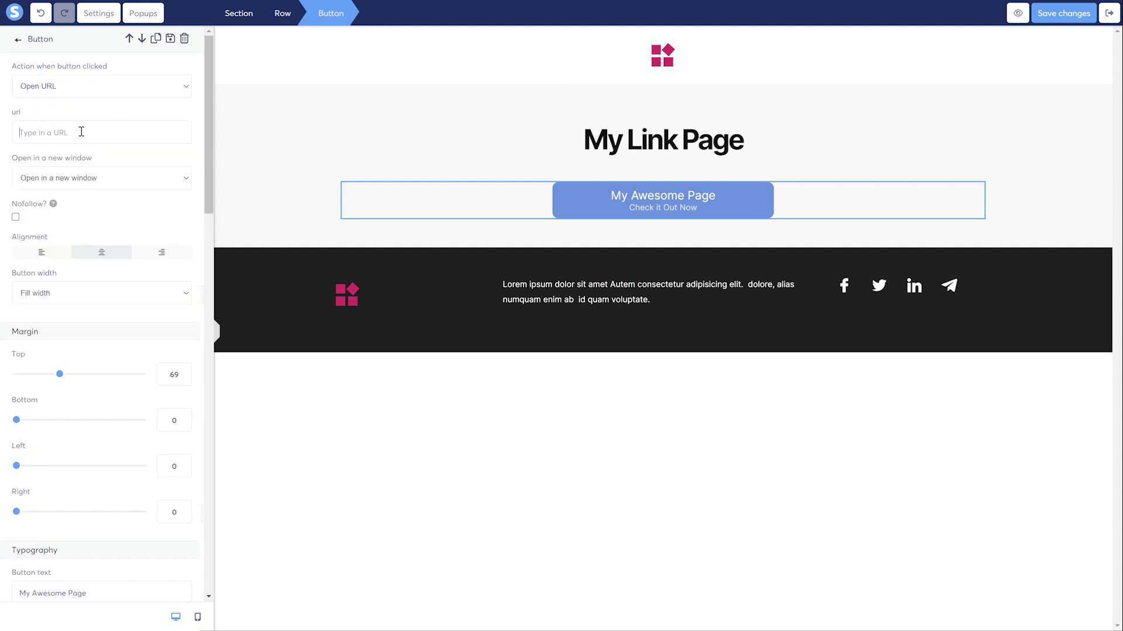
text(https://www.google.com)
click(176, 184)
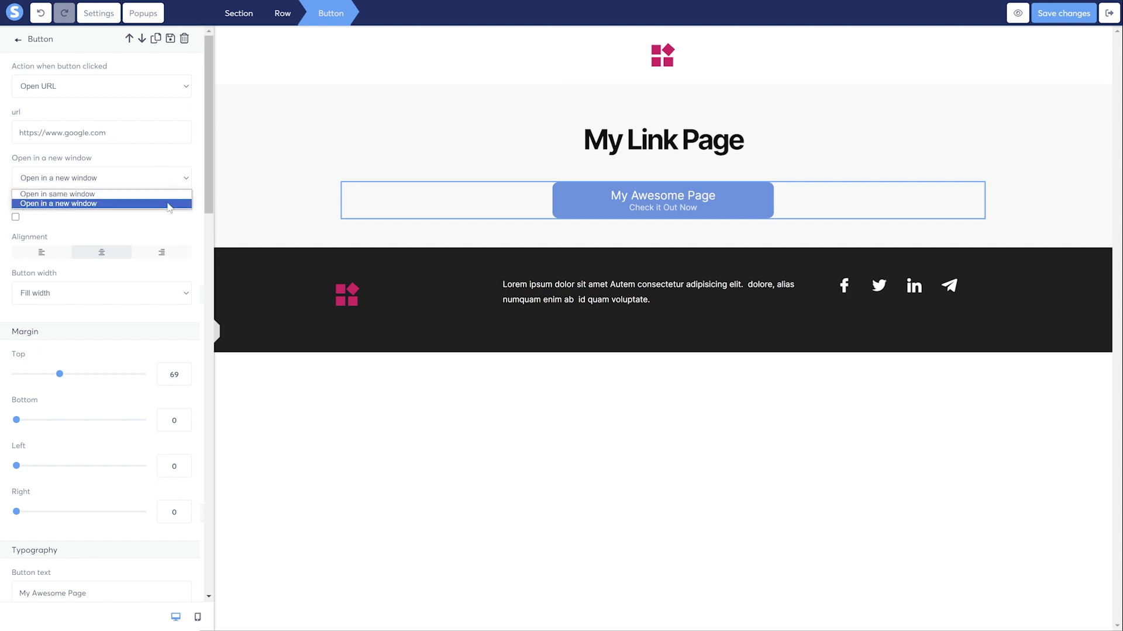
click(170, 205)
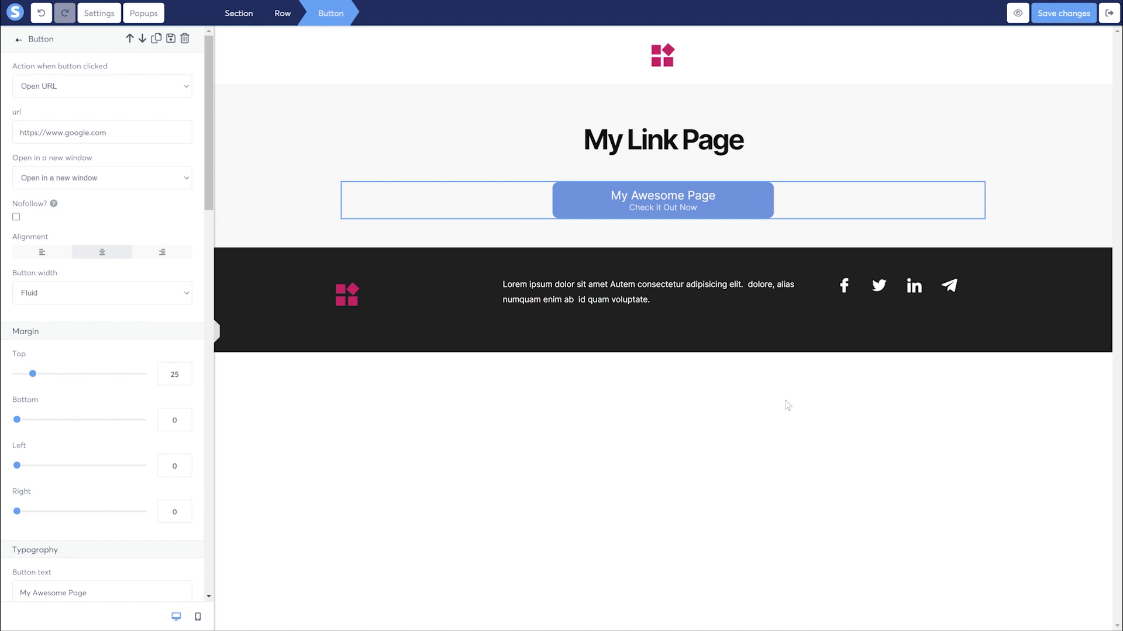
Step: Duplicate the link button several times to build a stack of buttons
click(788, 405)
click(942, 175)
click(942, 175)
click(942, 175)
click(942, 174)
click(942, 175)
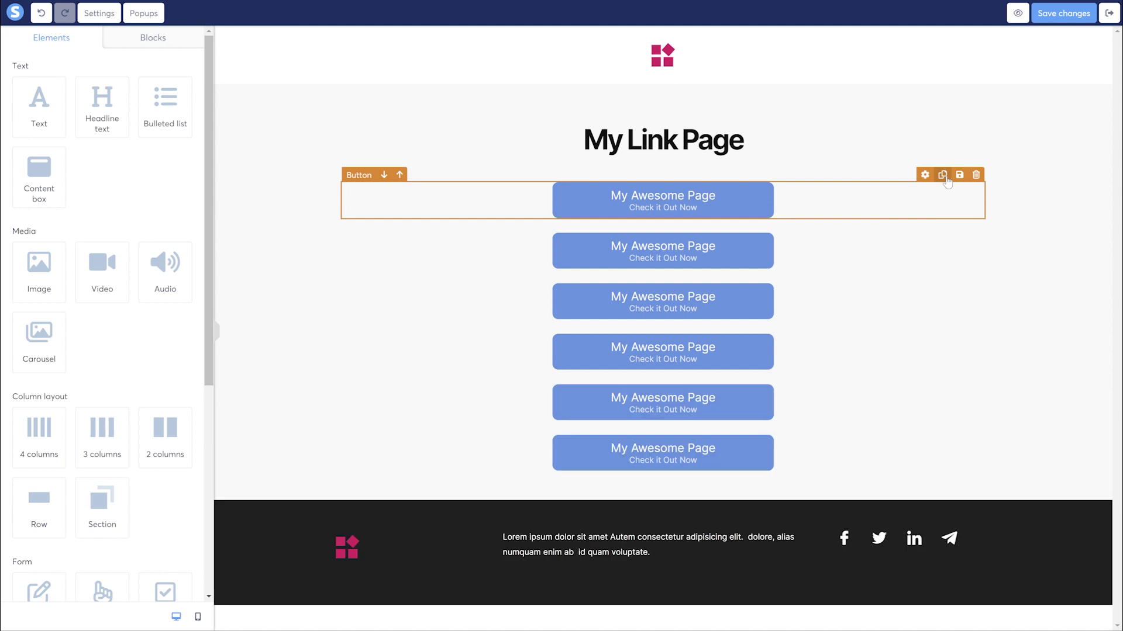
click(942, 175)
Step: Relabel the second button My Awesome Shop linking to myawesomeshop.com, then select the third button's link
click(711, 256)
scroll(95, 316, down, 5)
double_click(109, 299)
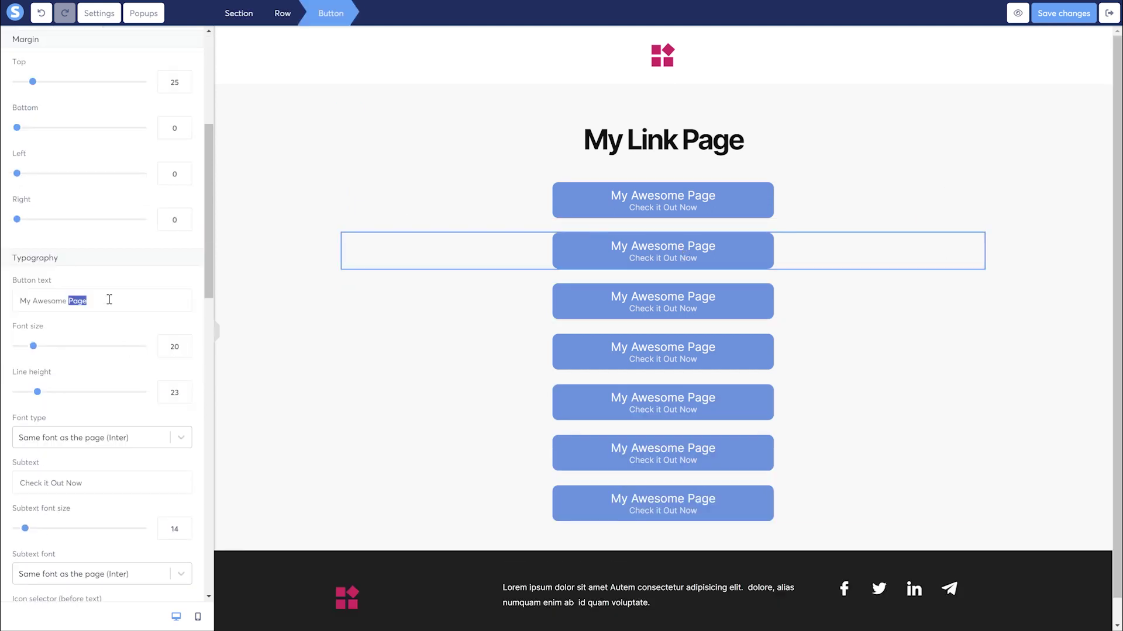
text(Shop)
scroll(201, 216, up, 5)
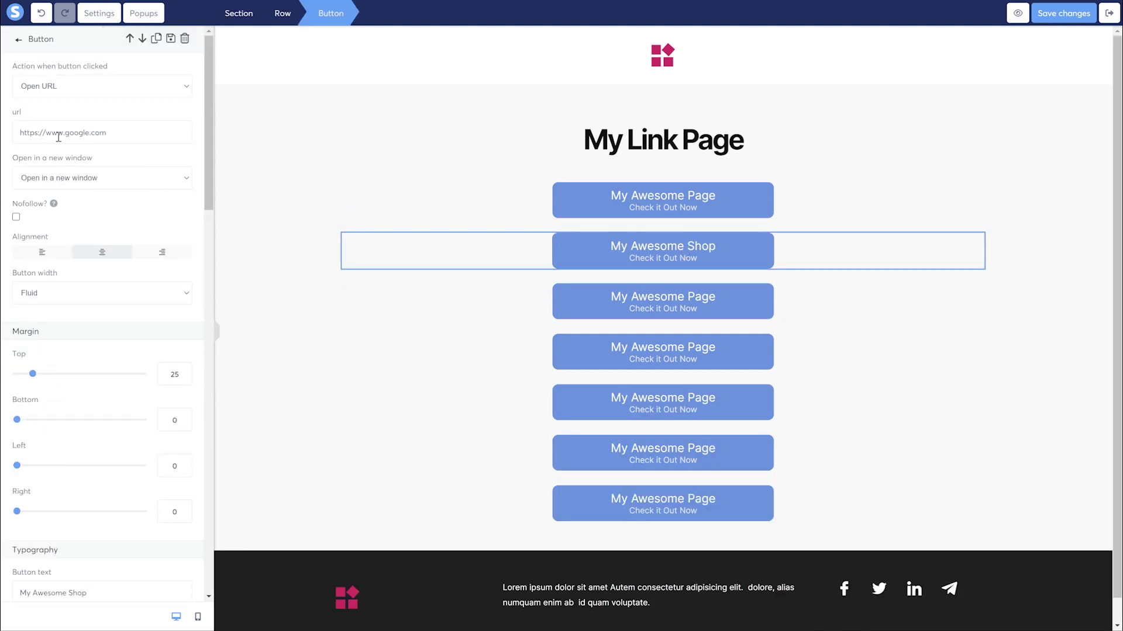
drag(63, 133, 223, 137)
text(myawesomeshop.com)
click(351, 300)
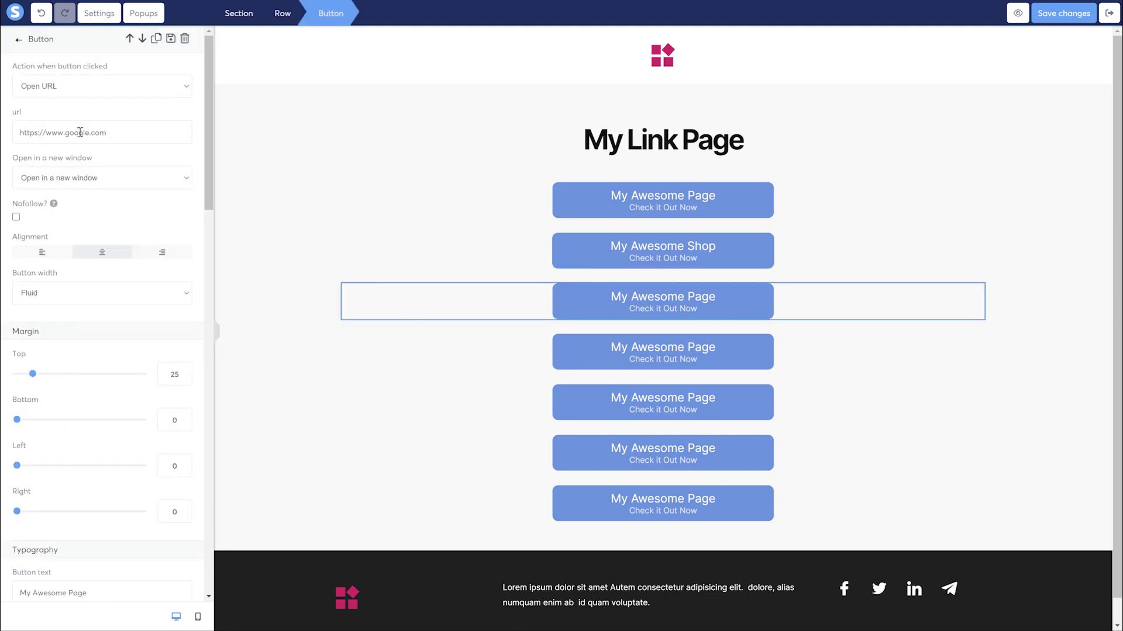
drag(65, 133, 131, 131)
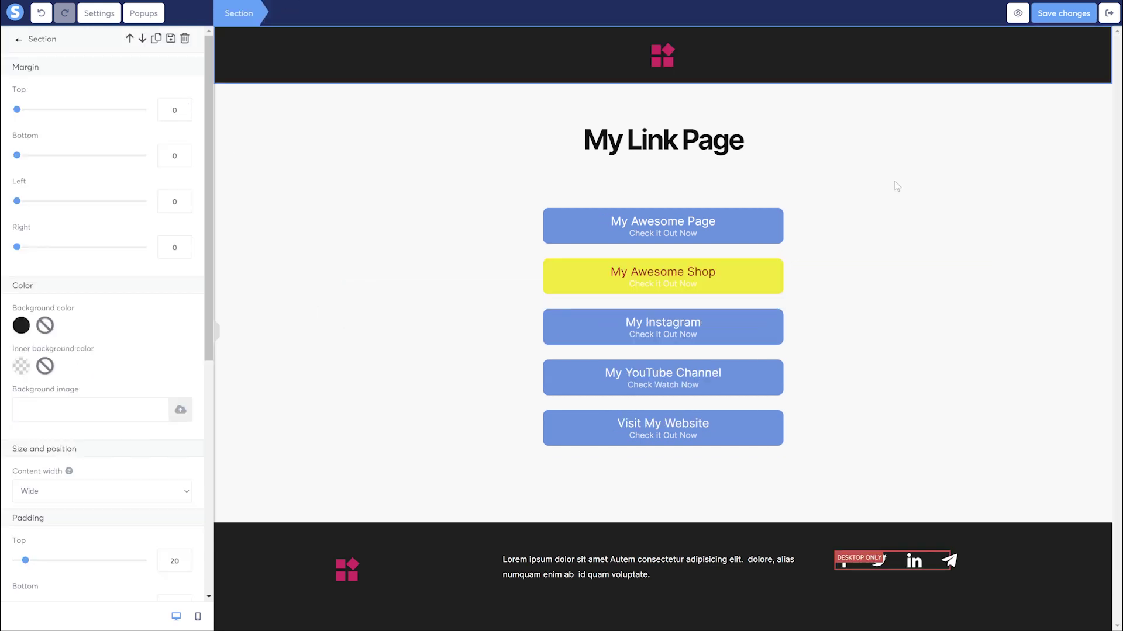
Step: Preview the finished link page, then select the footer's social icons back in the editor
click(1017, 13)
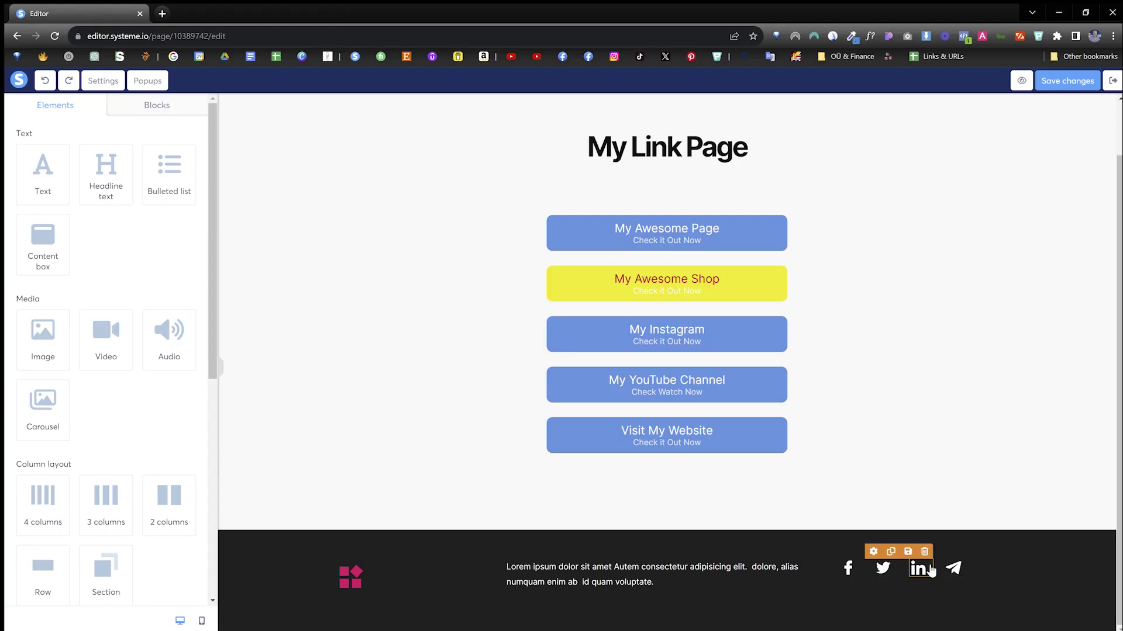
click(940, 571)
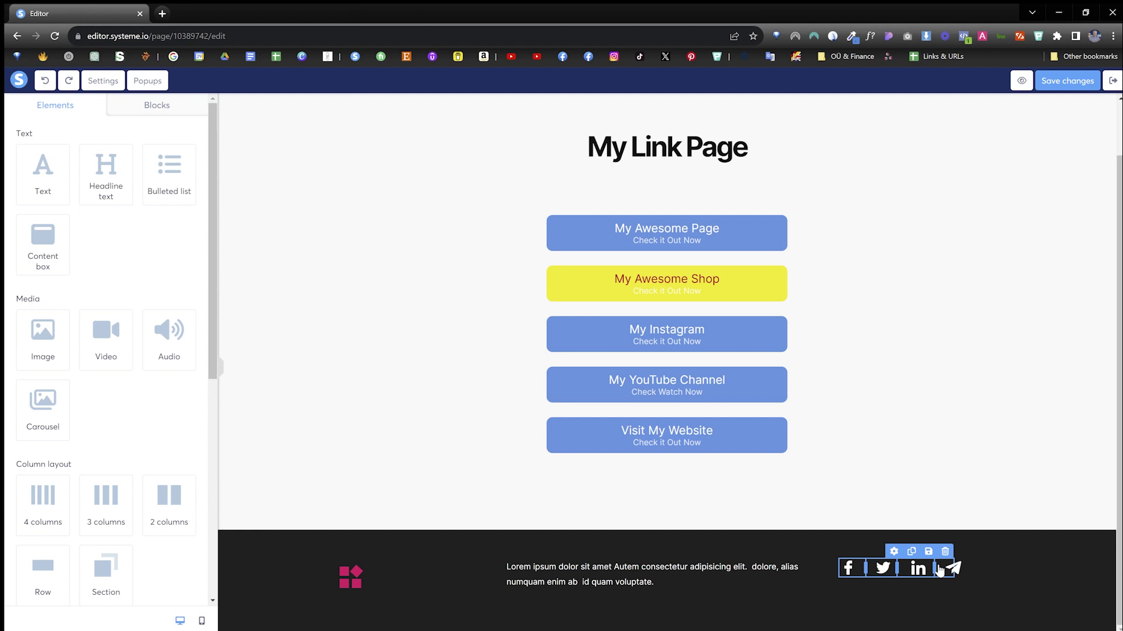
Step: Untick Mobile under Item visible on for the social icons row
click(938, 570)
scroll(206, 542, down, 8)
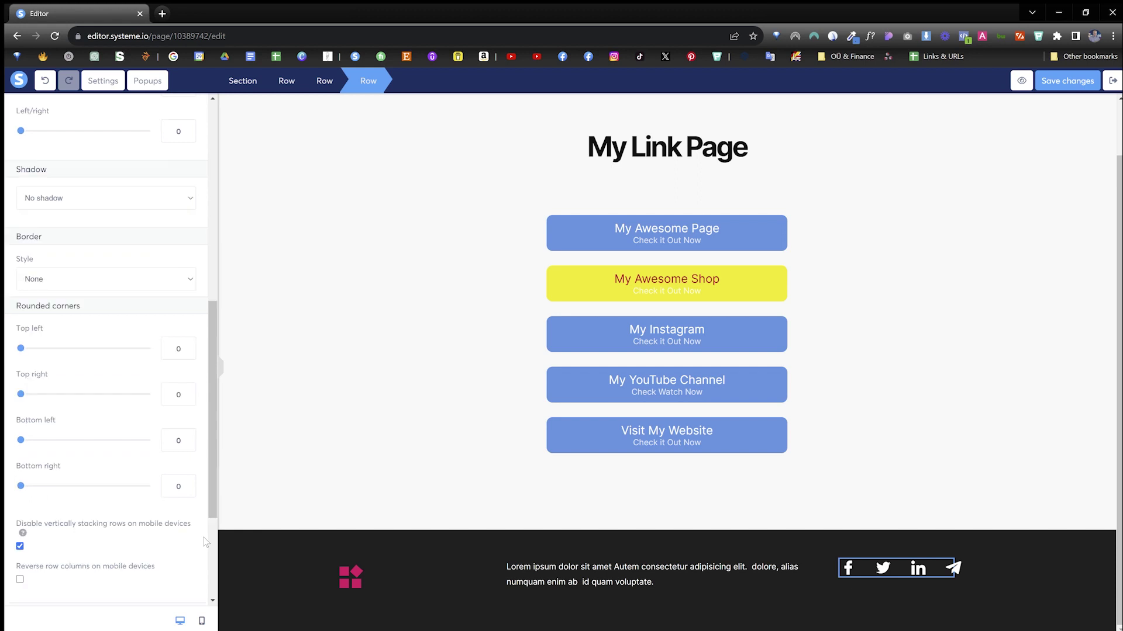
scroll(206, 543, down, 3)
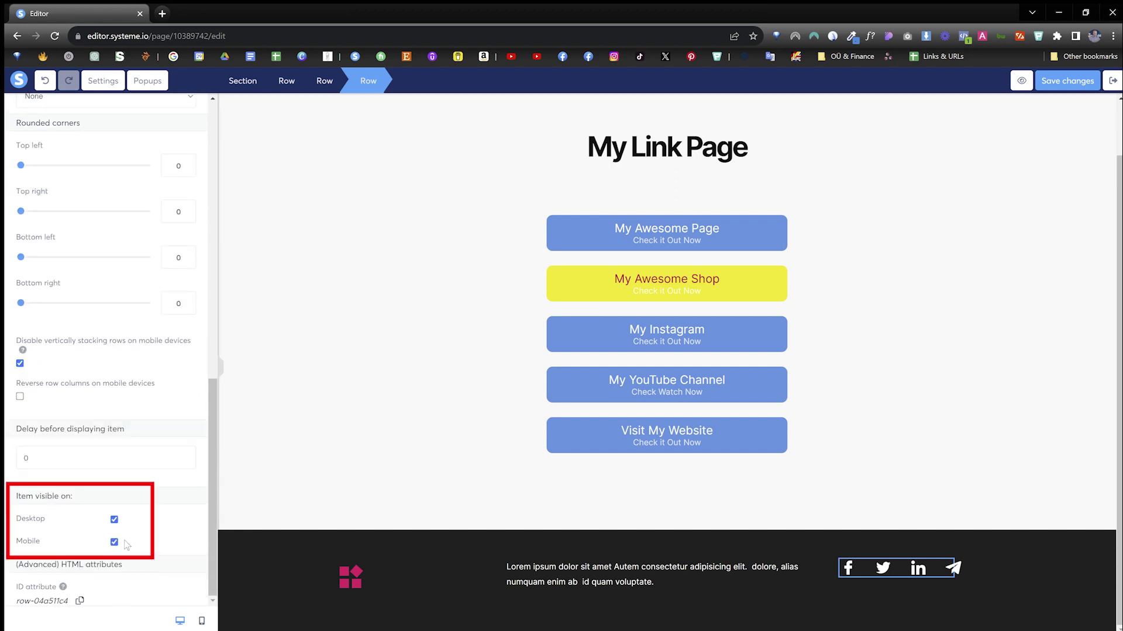
click(114, 542)
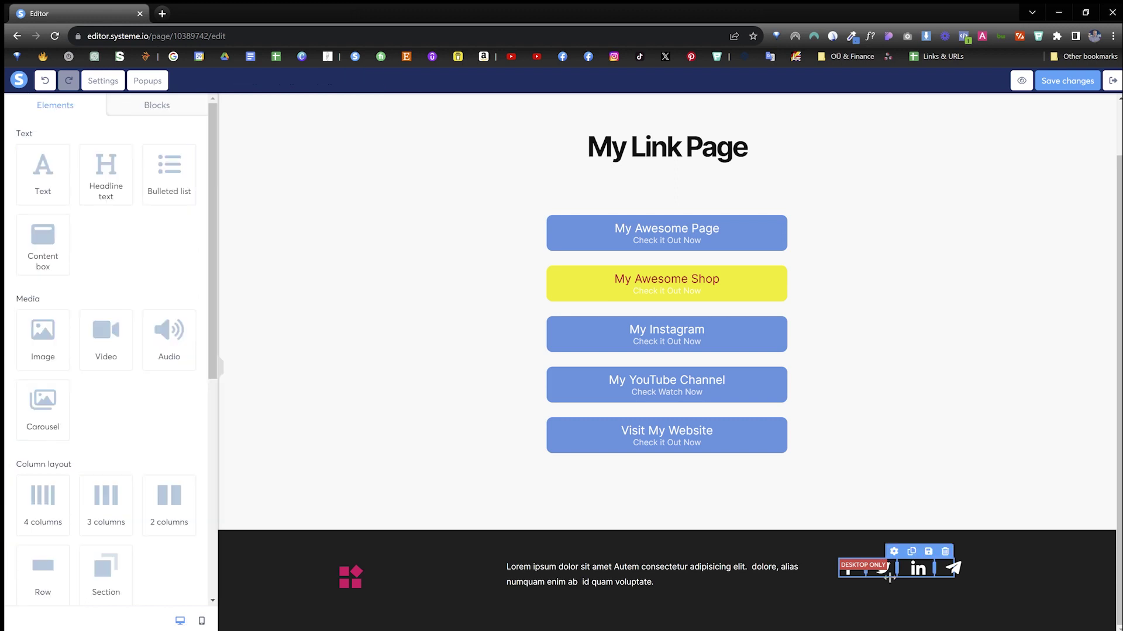
Step: Verify the icons are hidden in mobile preview, then return to desktop view in fullscreen
click(911, 354)
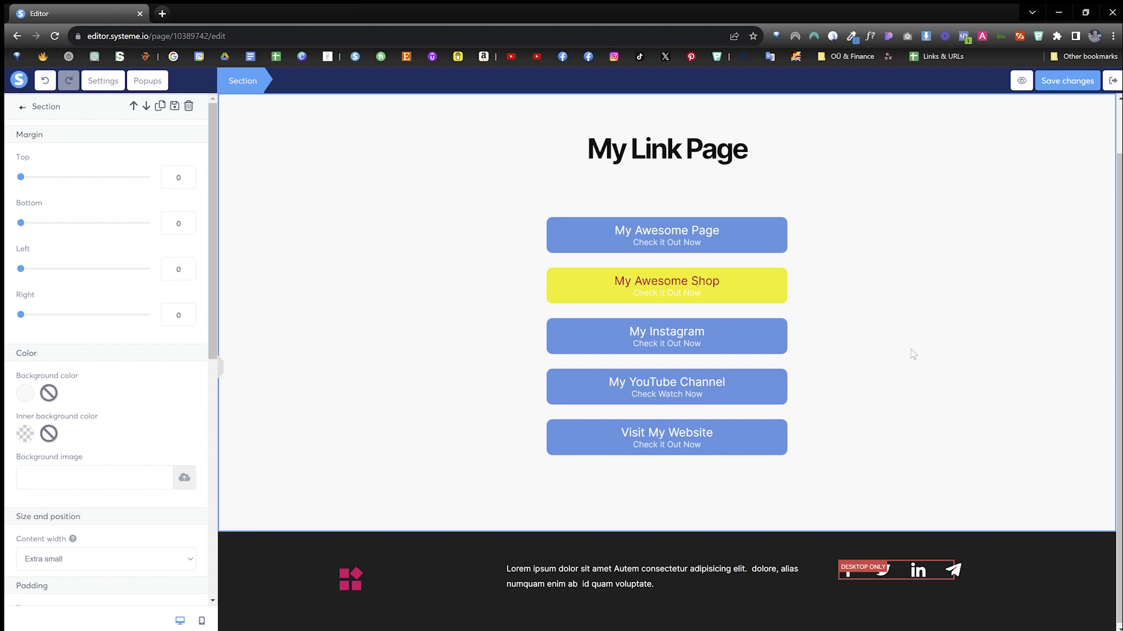
click(900, 570)
click(202, 621)
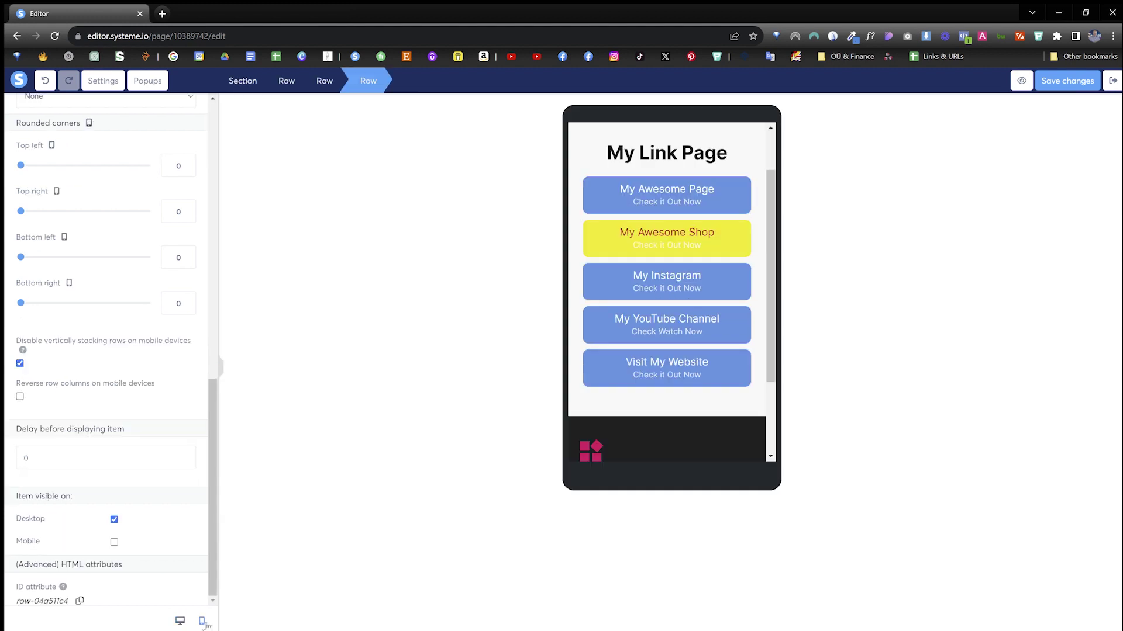
click(771, 403)
scroll(771, 404, down, 2)
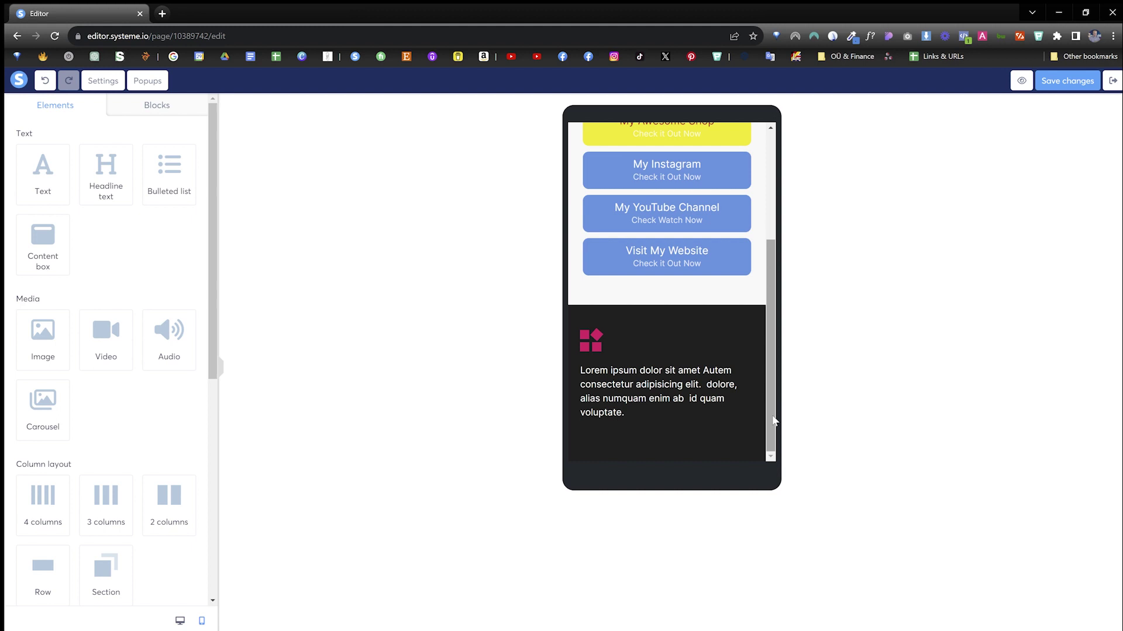
click(180, 621)
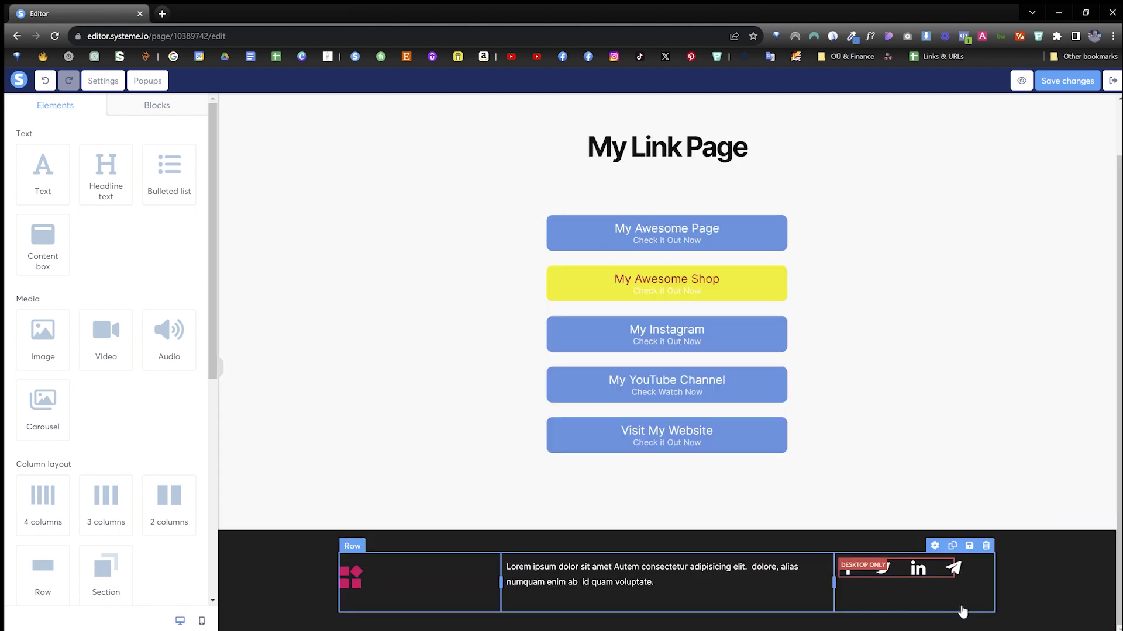
key(F11)
scroll(210, 149, down, 2)
drag(209, 149, 199, 379)
Step: Toggle the Affiliation badge off and back on in the page-wide settings
click(99, 13)
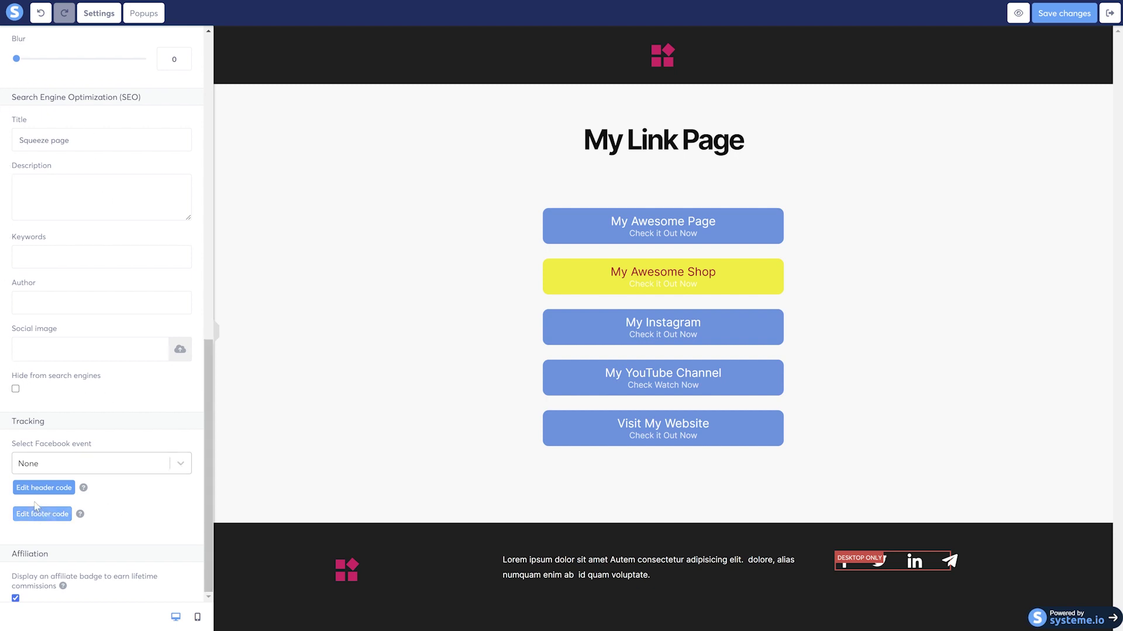
click(16, 598)
click(16, 598)
click(15, 598)
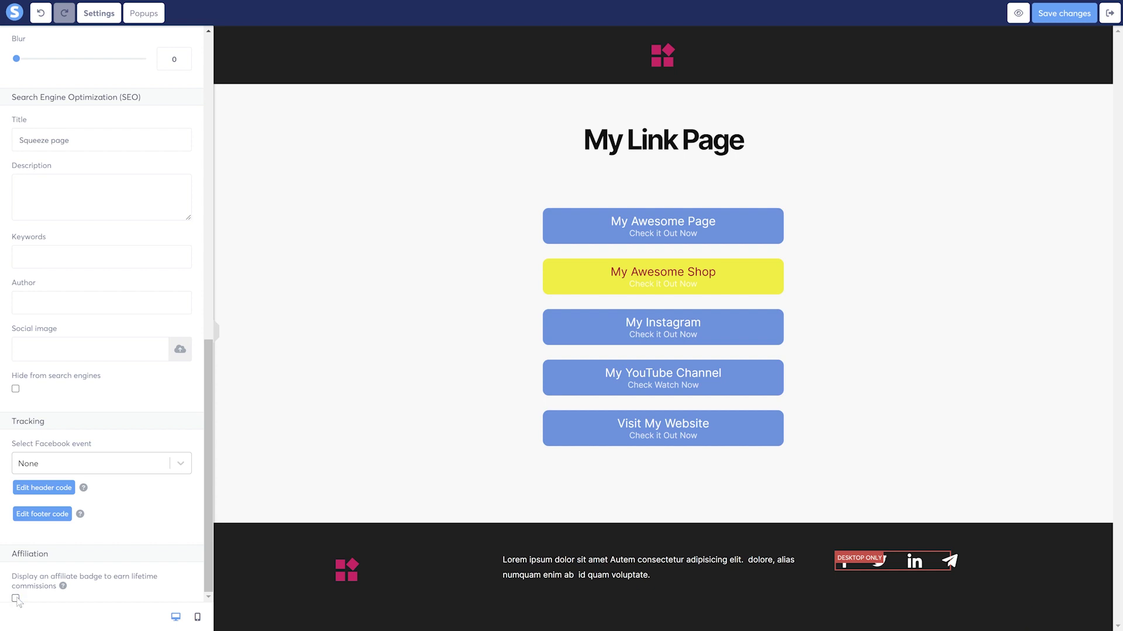
click(15, 598)
drag(202, 579, 233, 237)
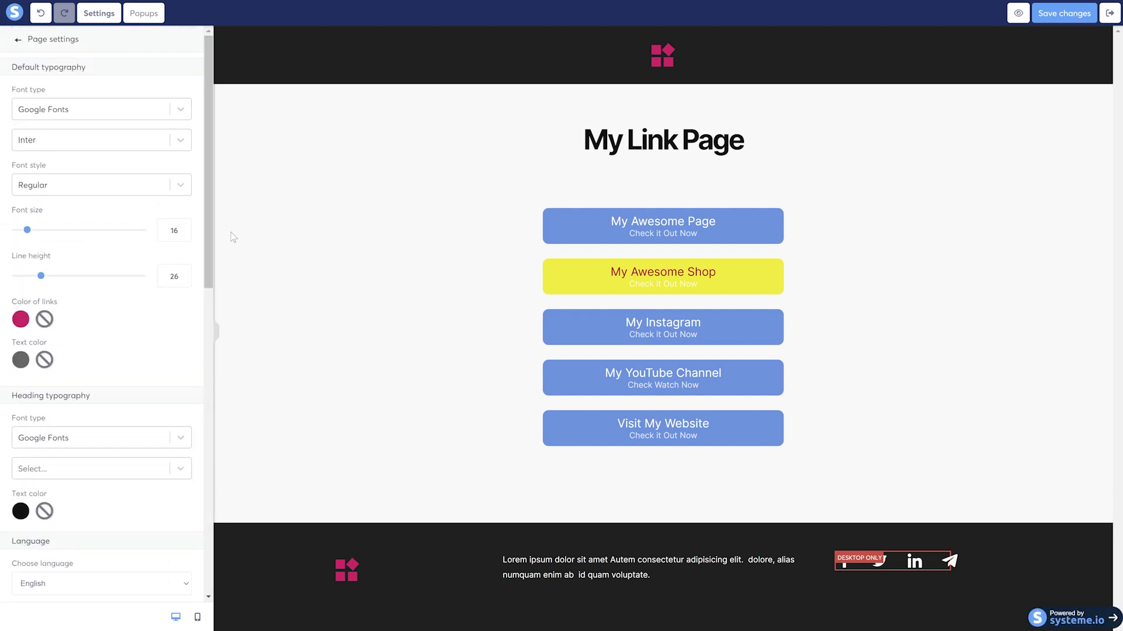
Step: Open the first popup's signup form for editing from the Popups list
click(18, 41)
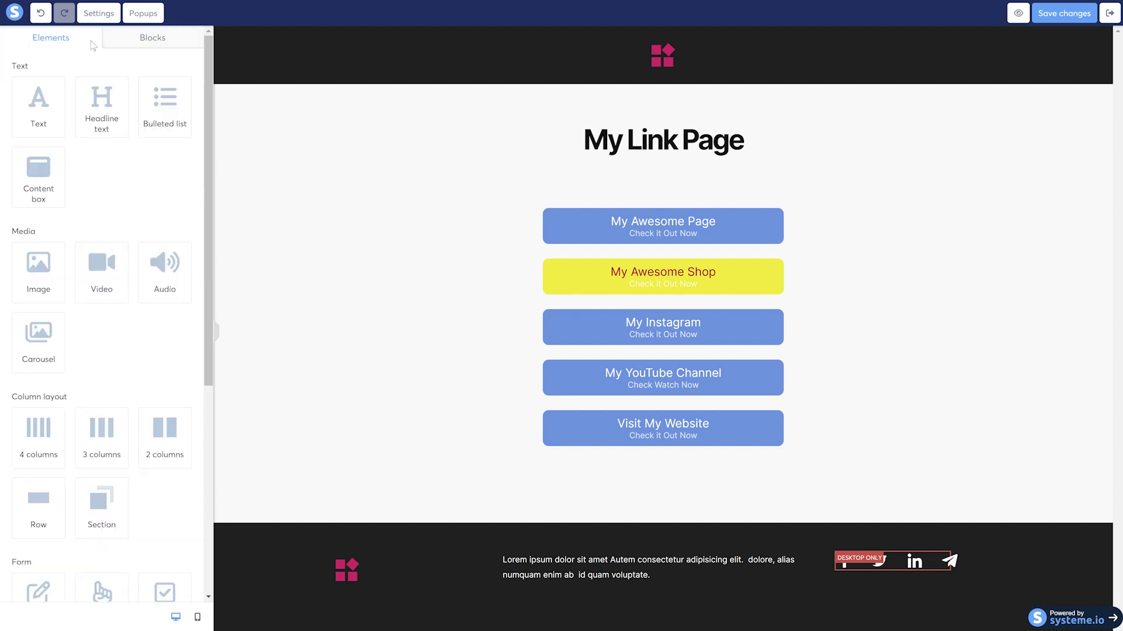
click(149, 16)
click(181, 42)
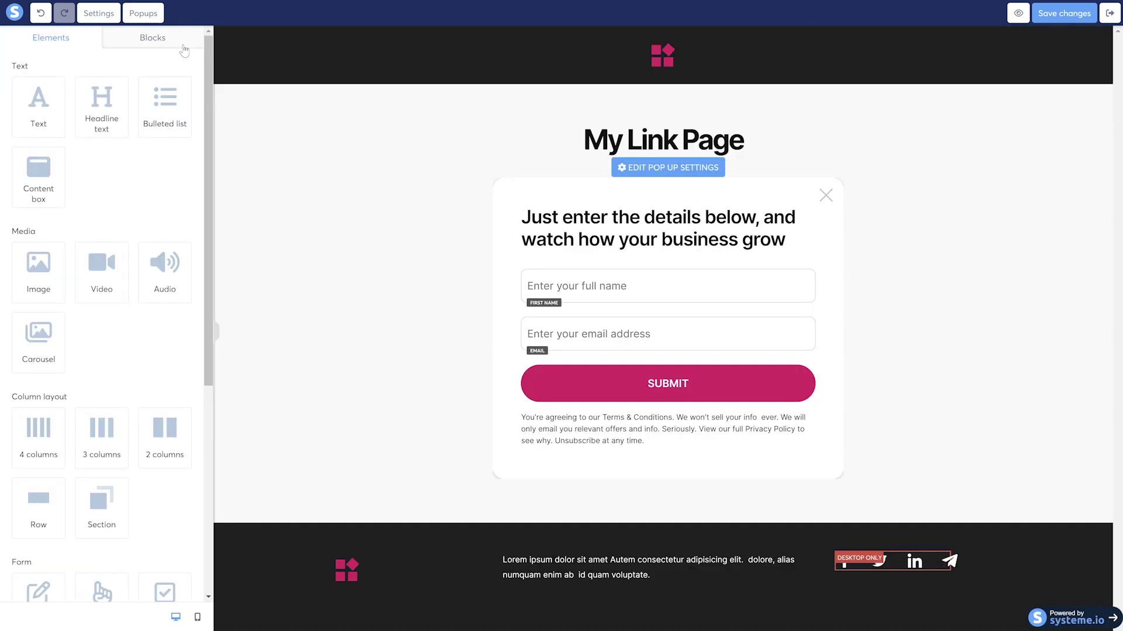
Step: Close the first popup, view Popup №2 with its video box, then close it
click(826, 195)
click(181, 75)
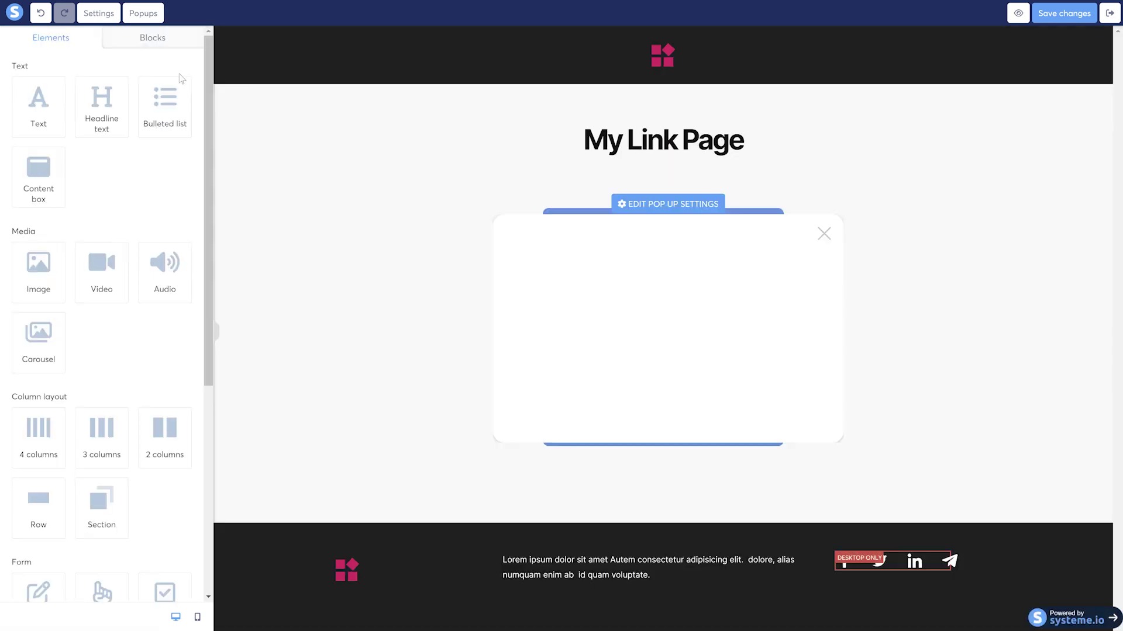
click(824, 234)
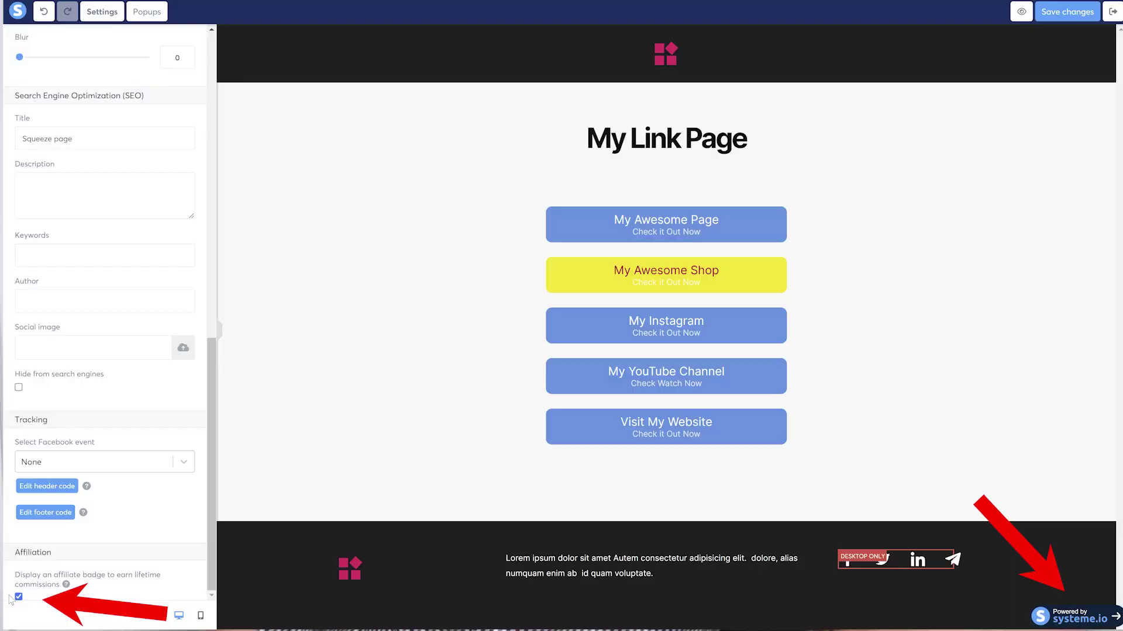
click(19, 597)
click(19, 597)
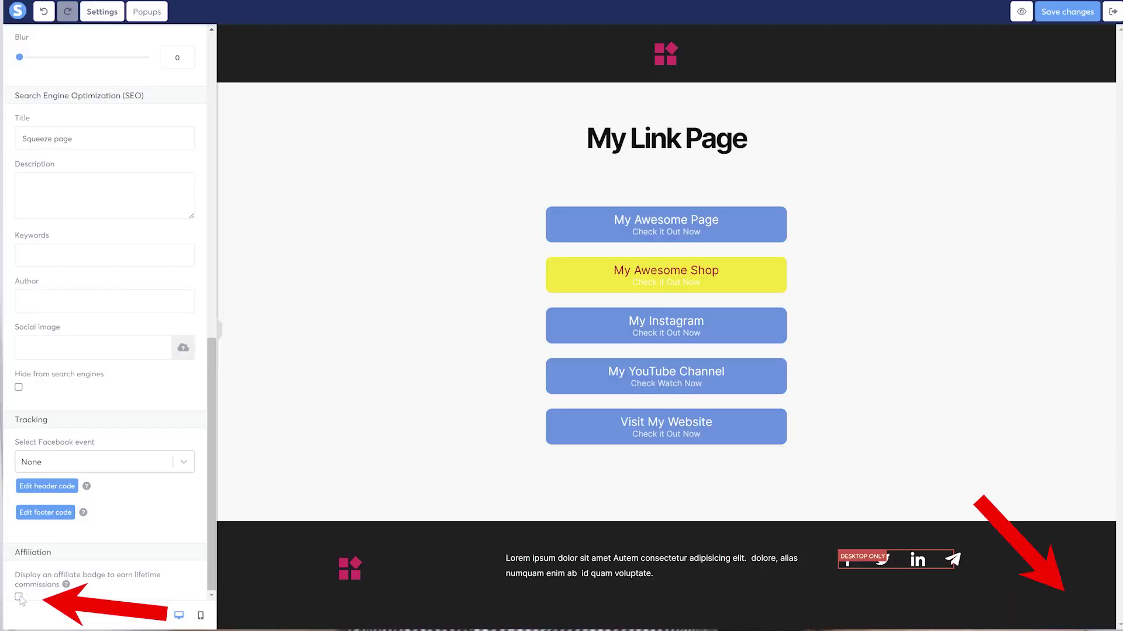